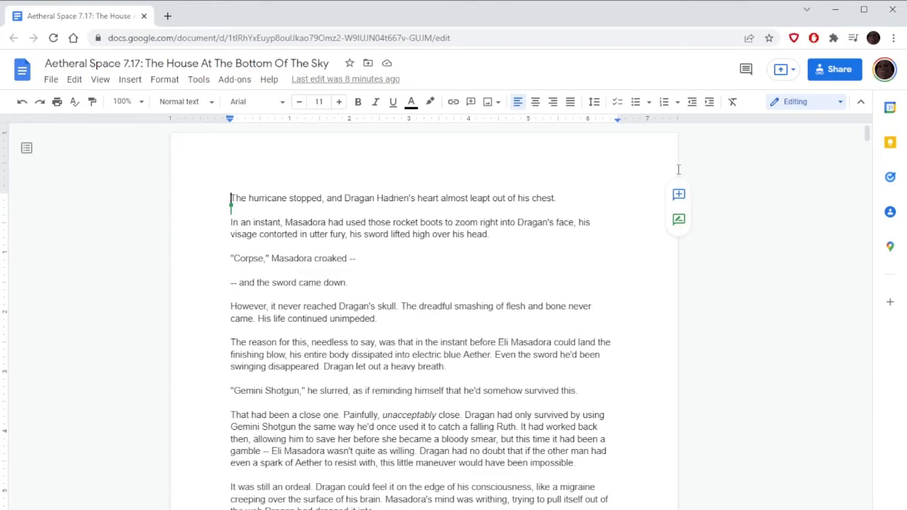
scroll(679, 169, down, 2)
scroll(676, 174, down, 1)
scroll(676, 174, down, 2)
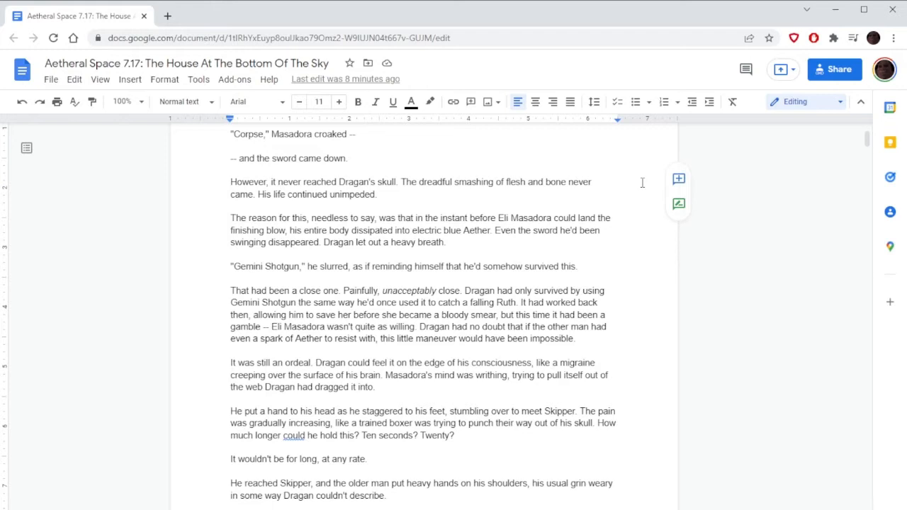
scroll(642, 183, down, 2)
scroll(643, 183, down, 2)
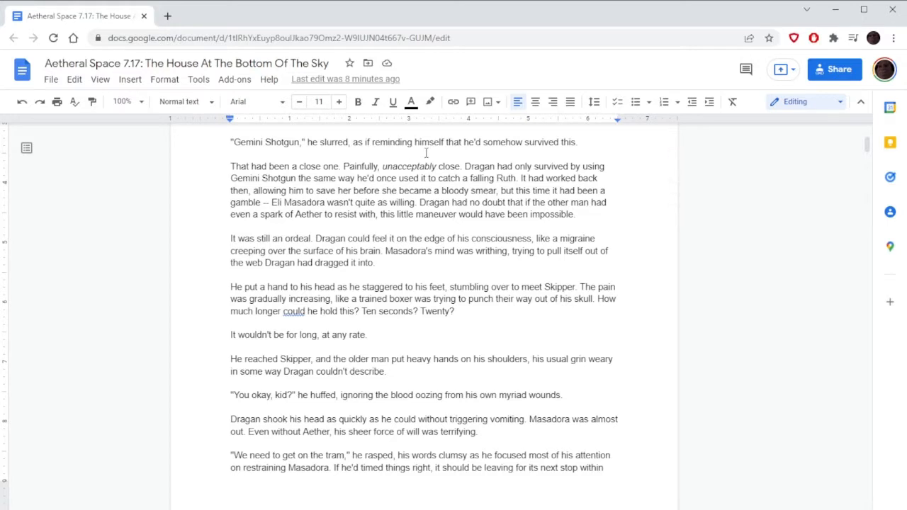
Break the paragraph after 'close.' so 'Dragan had only survived' begins a new paragraph.
click(464, 167)
key(Return)
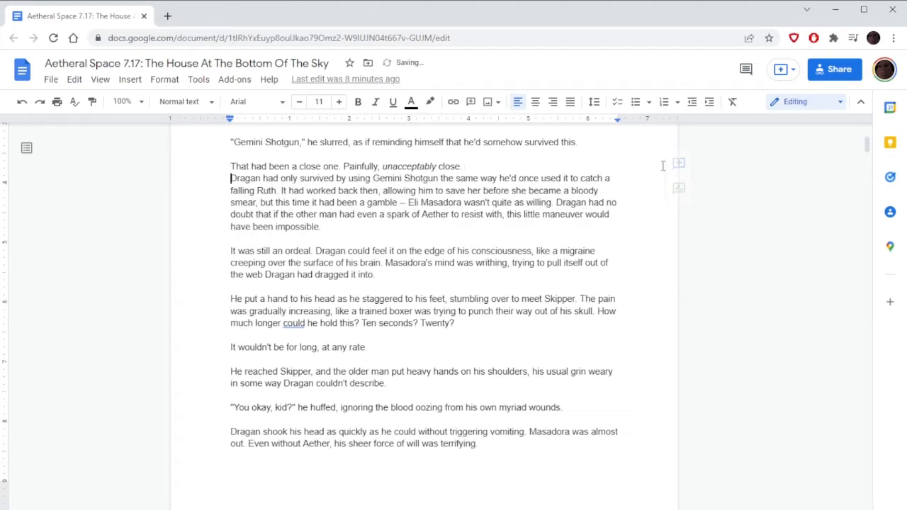
key(Return)
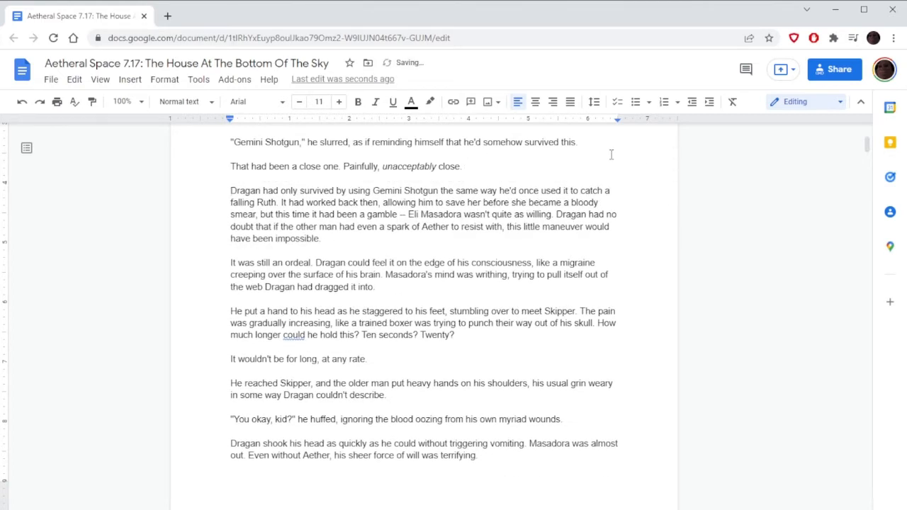
click(580, 142)
key(Return)
scroll(636, 234, down, 2)
scroll(636, 234, down, 2)
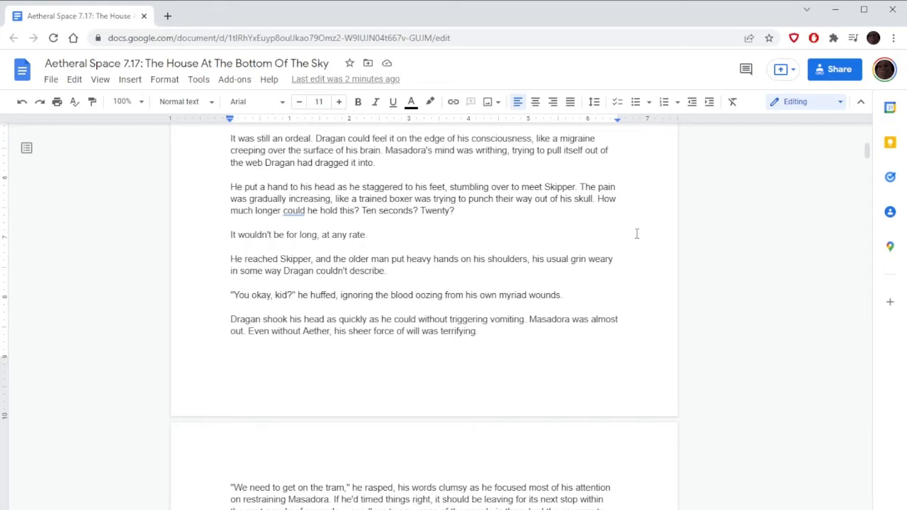
scroll(602, 263, down, 2)
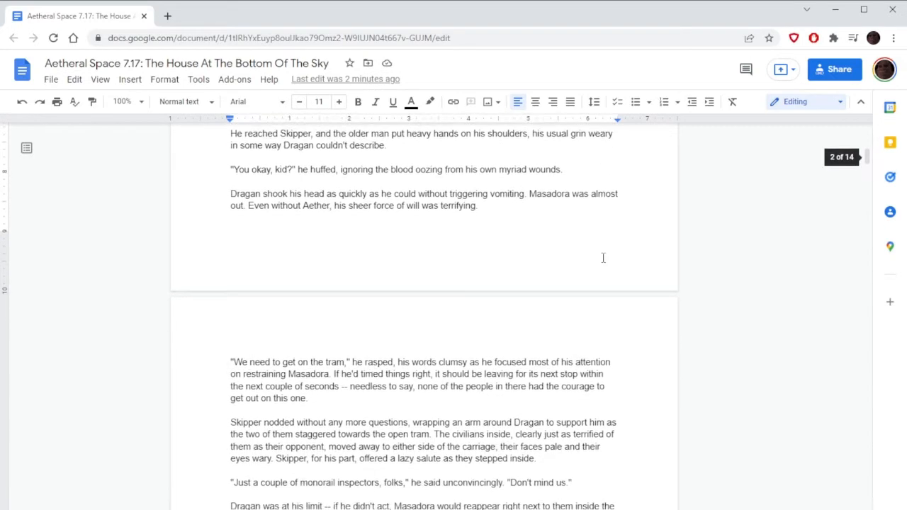
scroll(602, 262, down, 5)
scroll(602, 262, down, 2)
scroll(602, 262, down, 2)
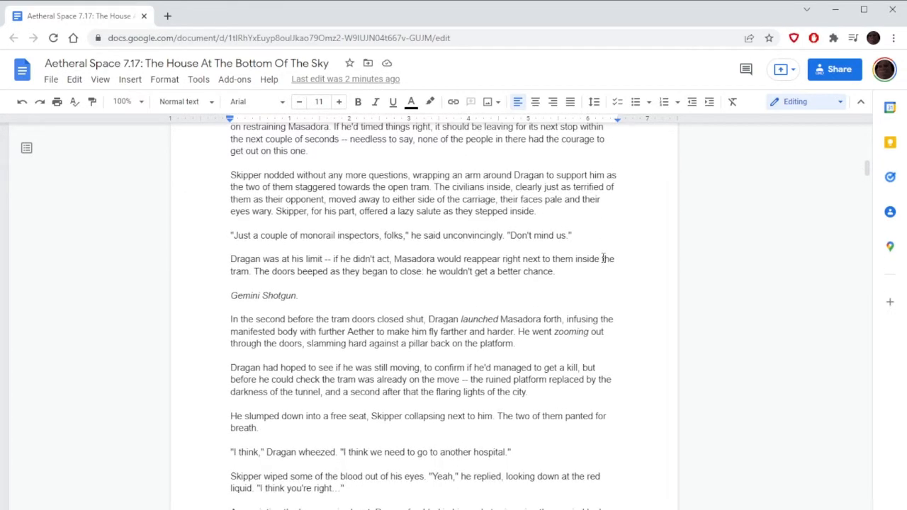
scroll(603, 259, down, 1)
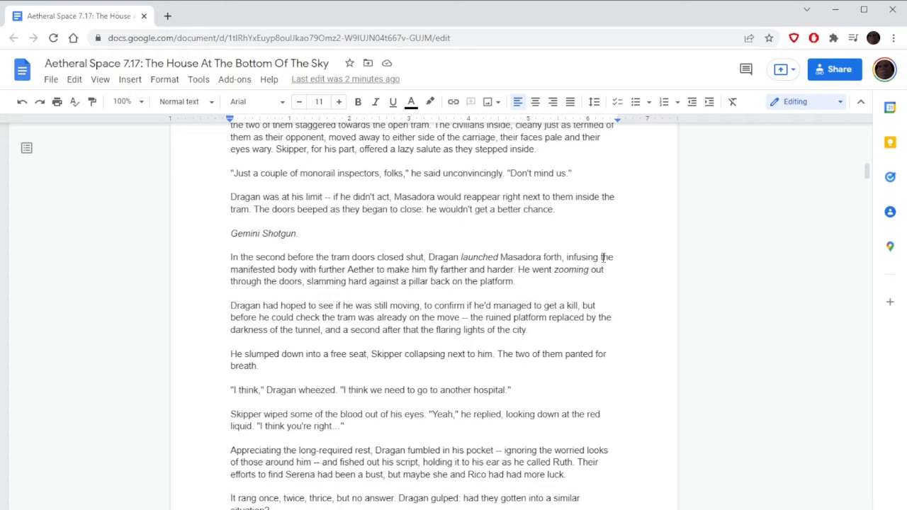
click(613, 154)
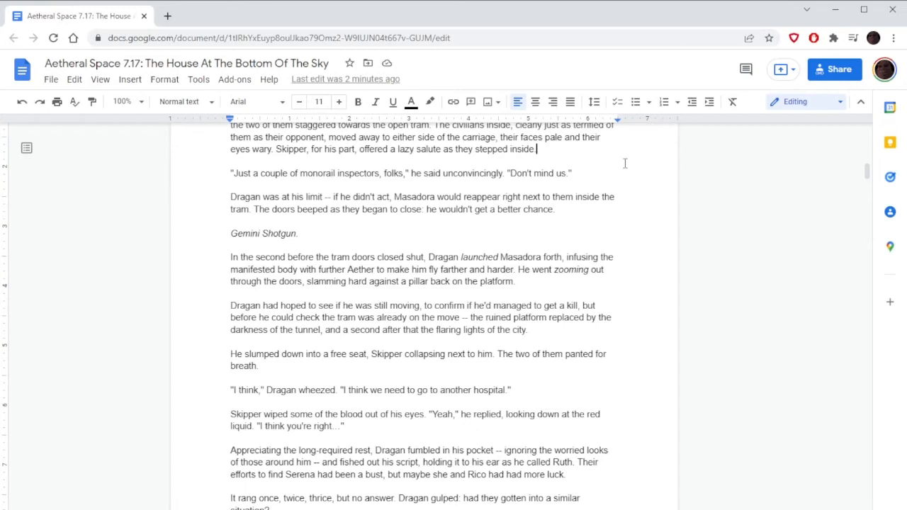
scroll(625, 213, down, 3)
scroll(623, 224, down, 2)
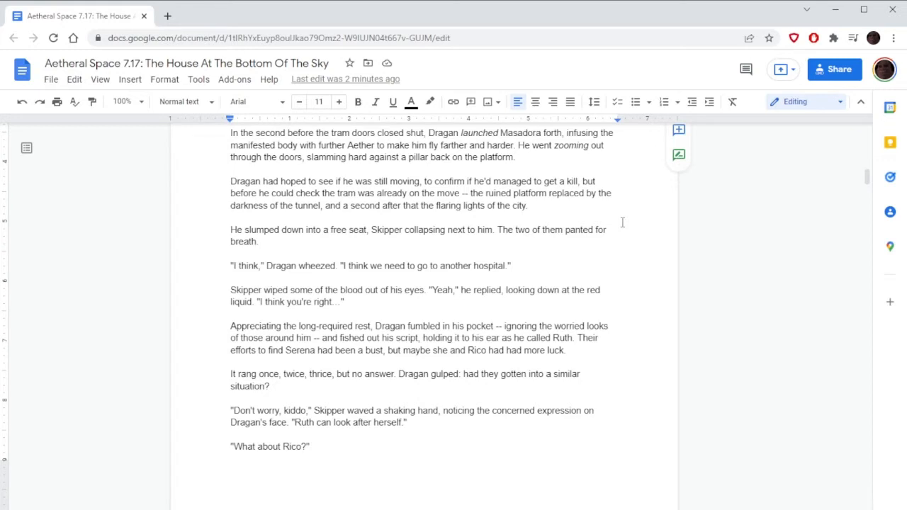
scroll(622, 224, down, 2)
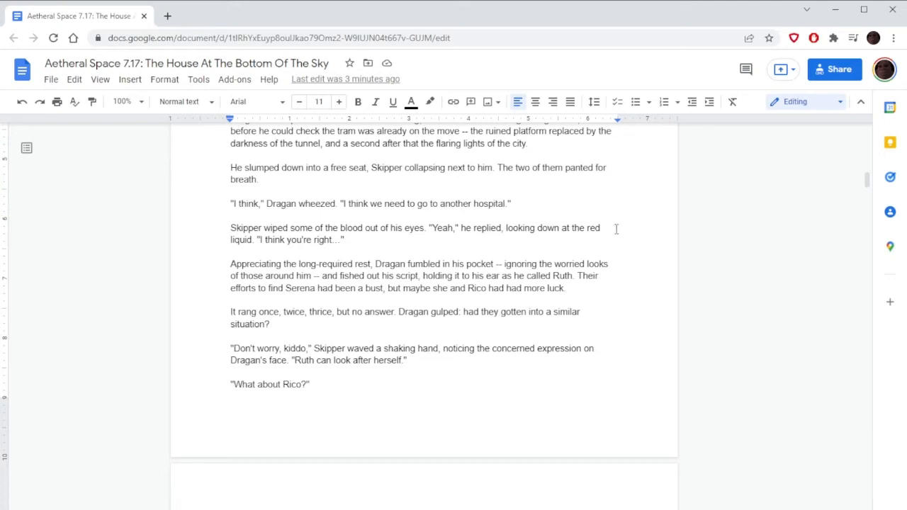
scroll(617, 231, down, 2)
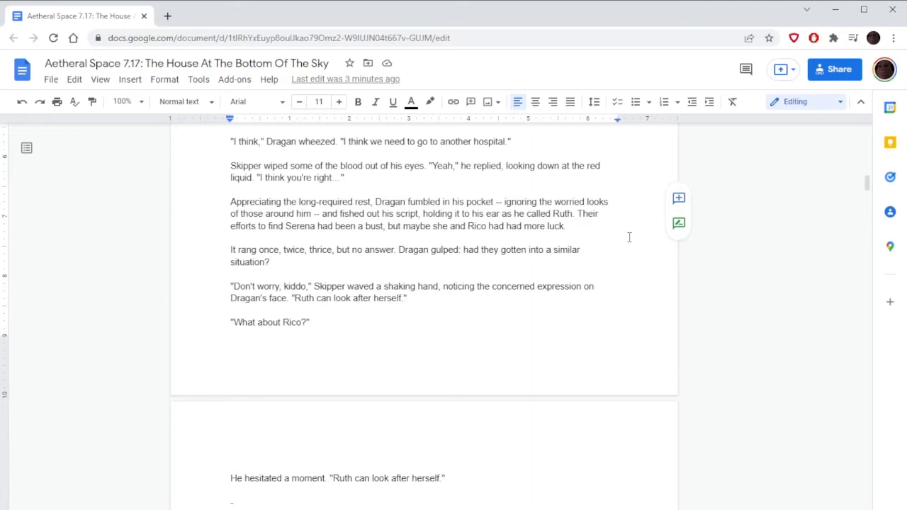
scroll(629, 237, down, 4)
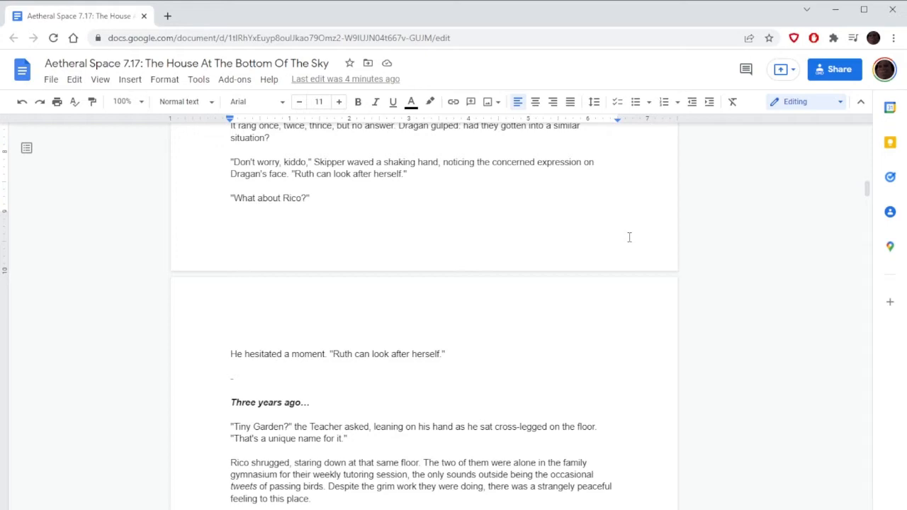
scroll(629, 238, down, 7)
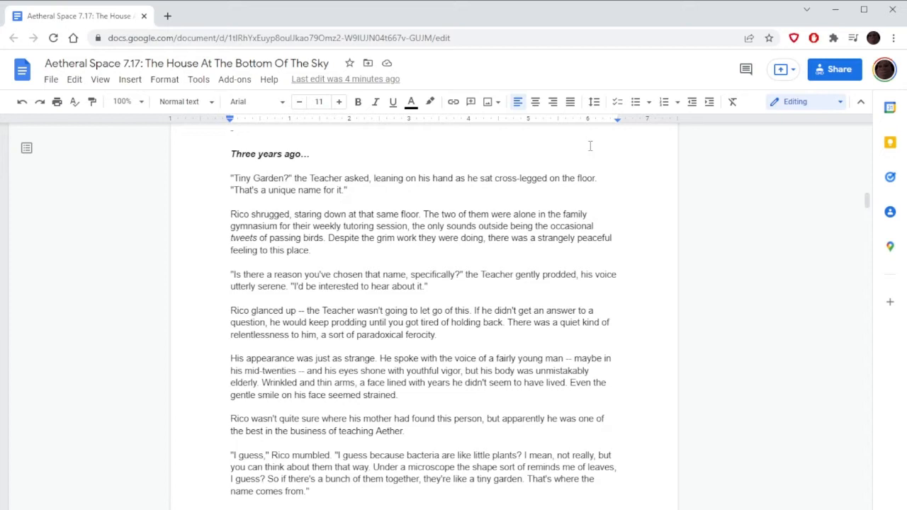
scroll(590, 145, down, 2)
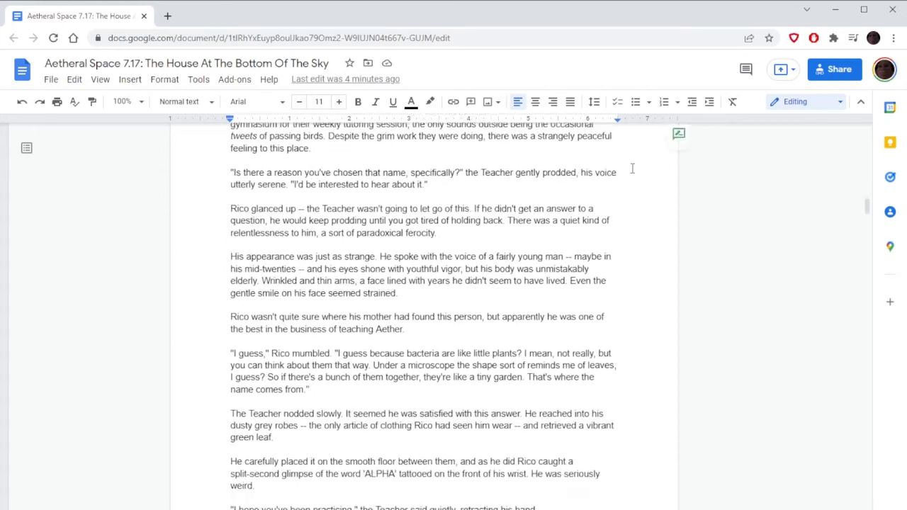
scroll(631, 171, down, 2)
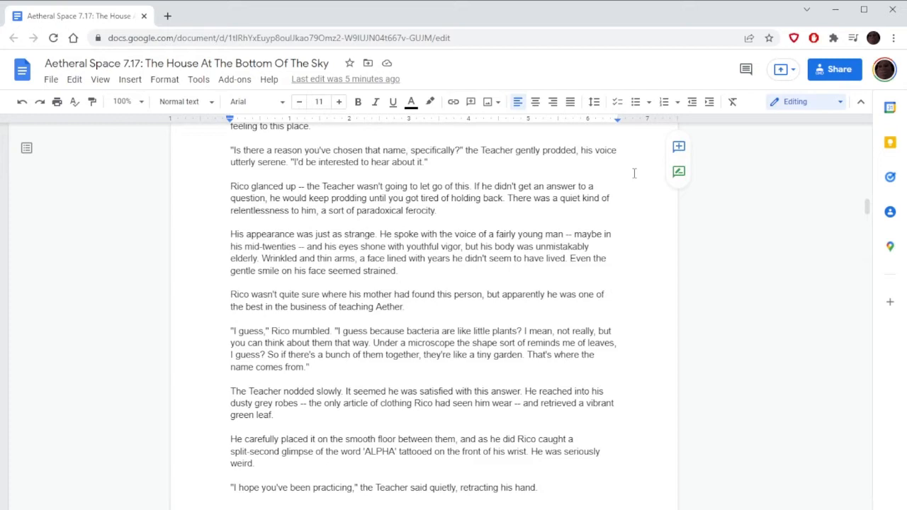
scroll(635, 174, down, 2)
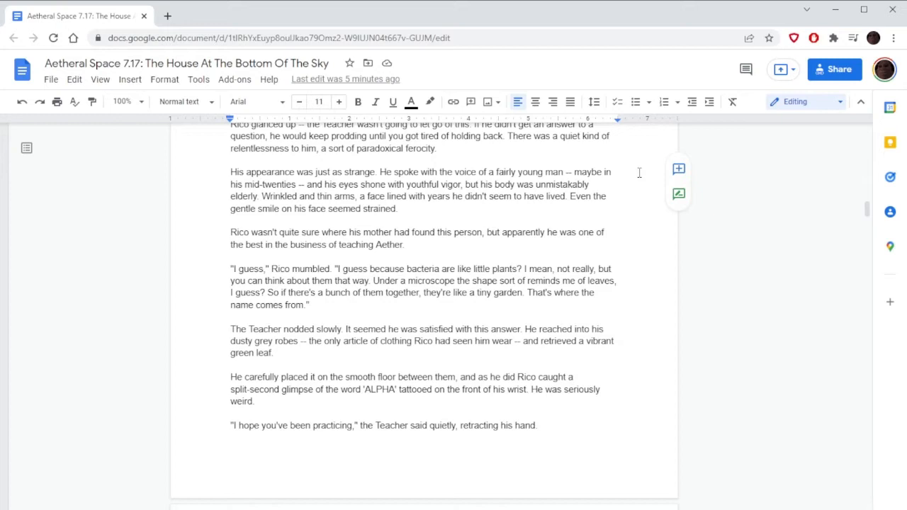
scroll(640, 174, down, 2)
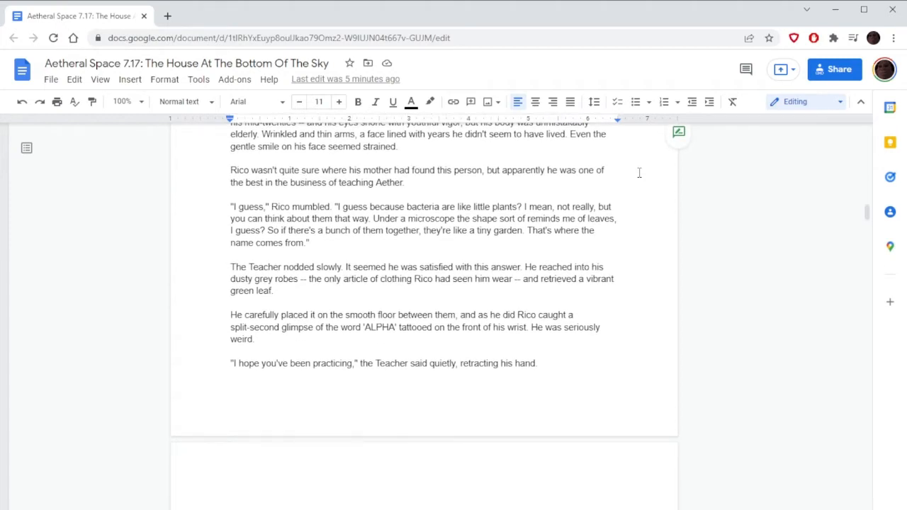
scroll(639, 173, down, 2)
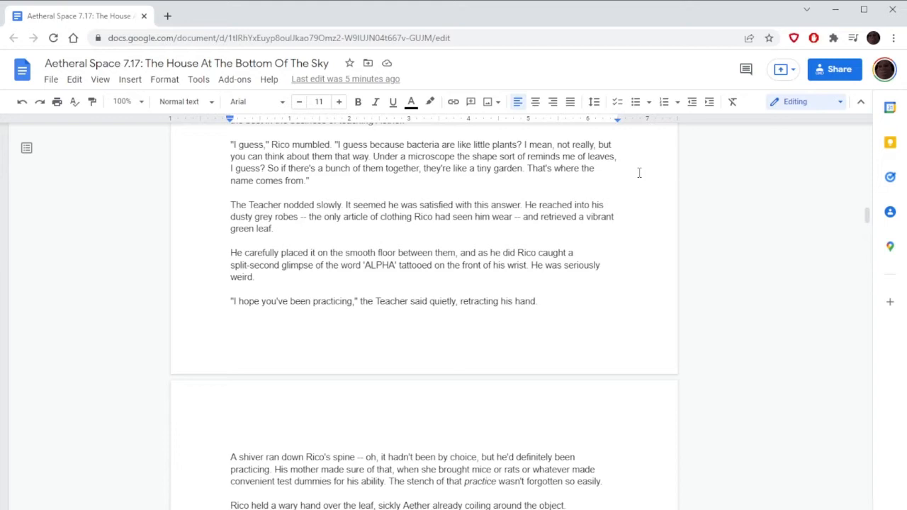
scroll(640, 174, down, 2)
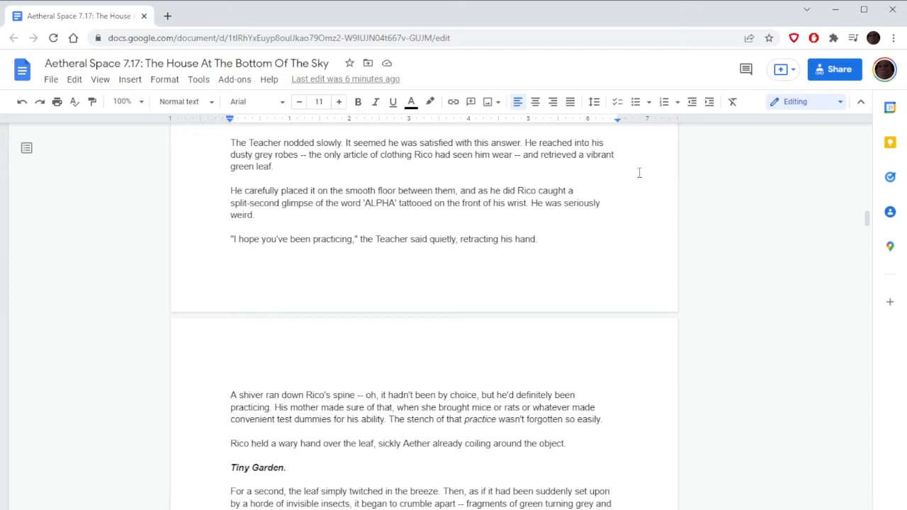
scroll(640, 174, down, 2)
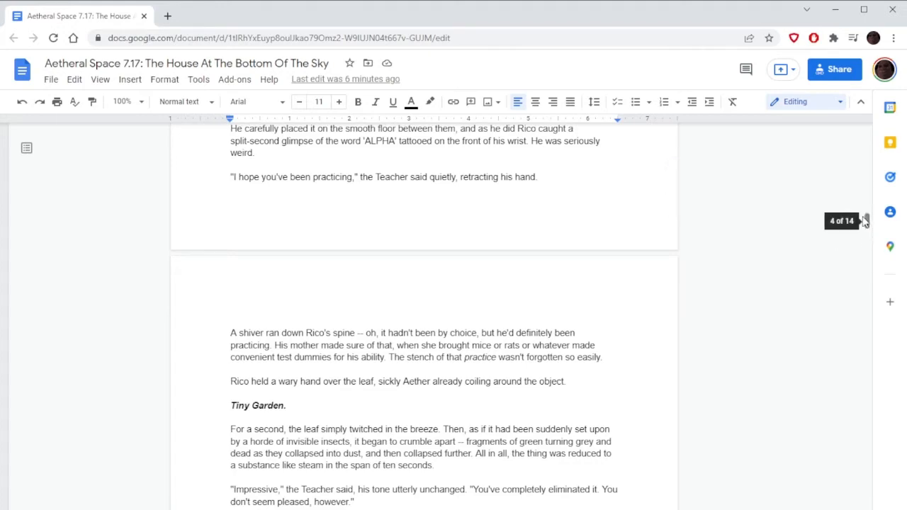
scroll(709, 235, down, 2)
scroll(709, 236, down, 2)
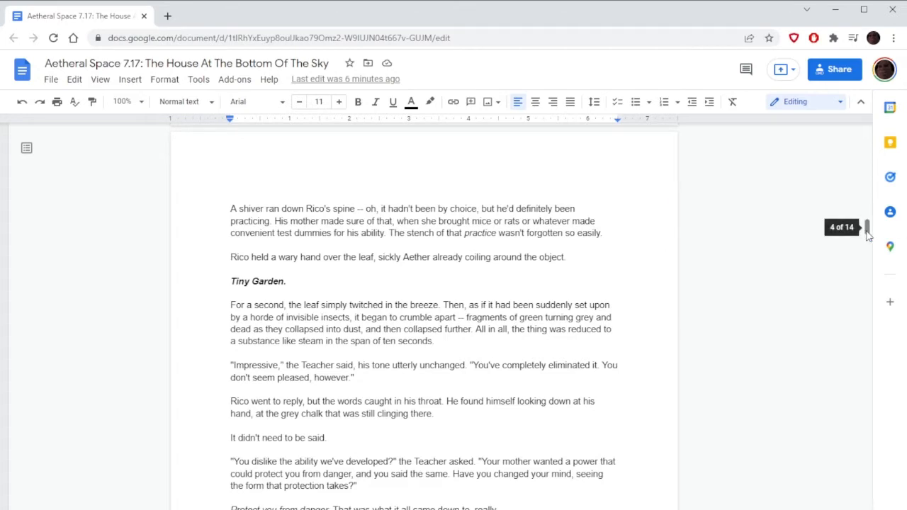
drag(869, 230, 868, 236)
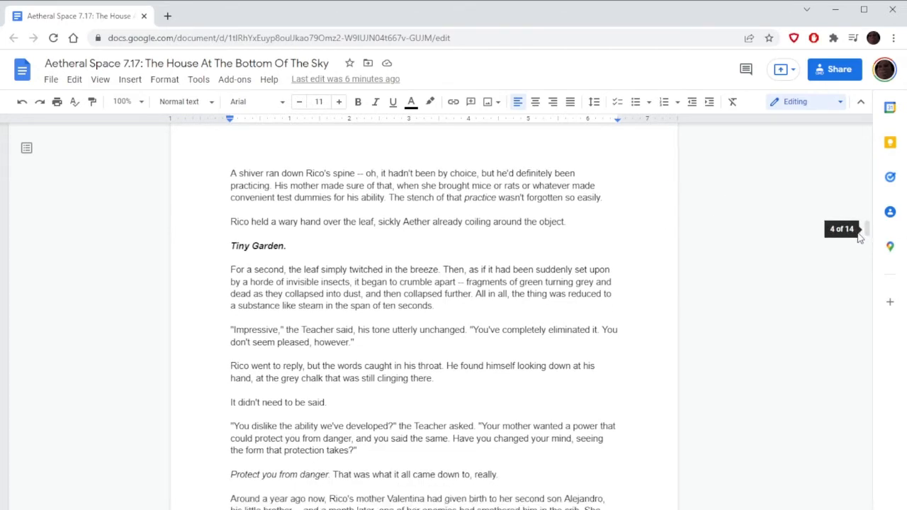
click(618, 167)
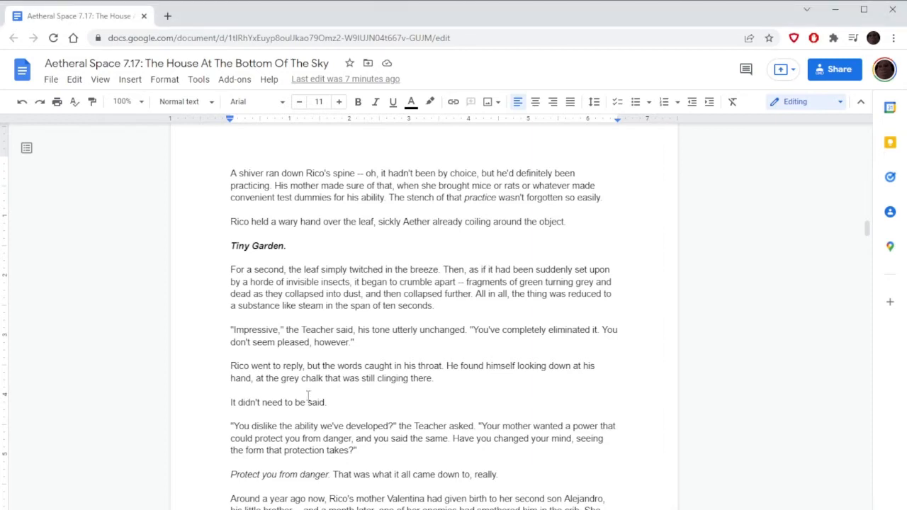
scroll(308, 395, down, 2)
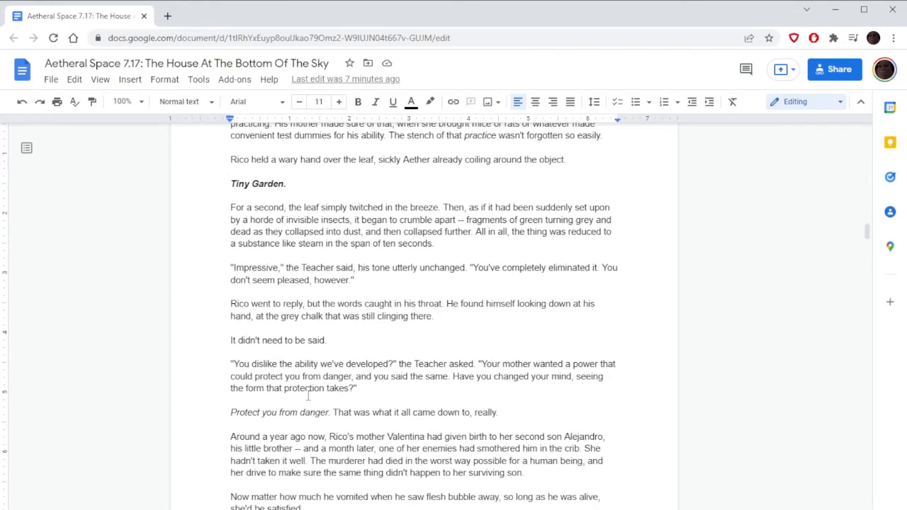
scroll(309, 396, down, 2)
scroll(309, 395, down, 2)
scroll(308, 395, down, 2)
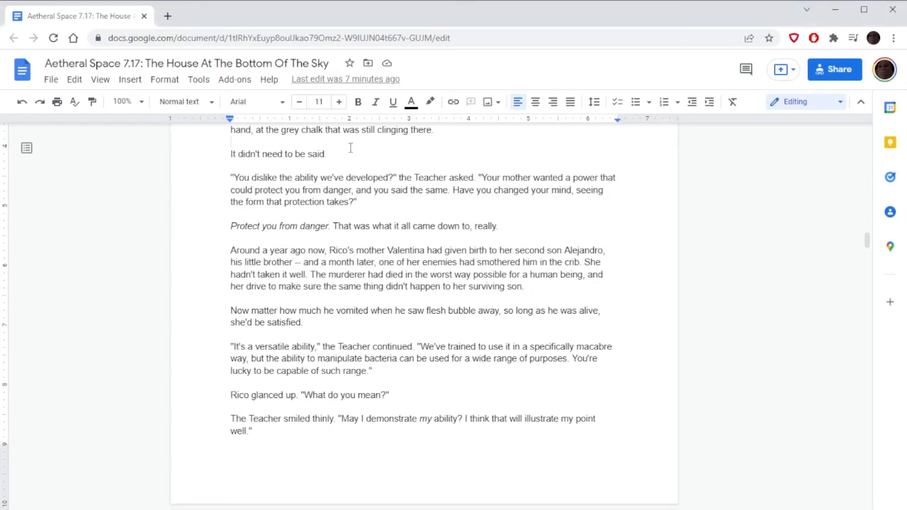
scroll(616, 203, down, 2)
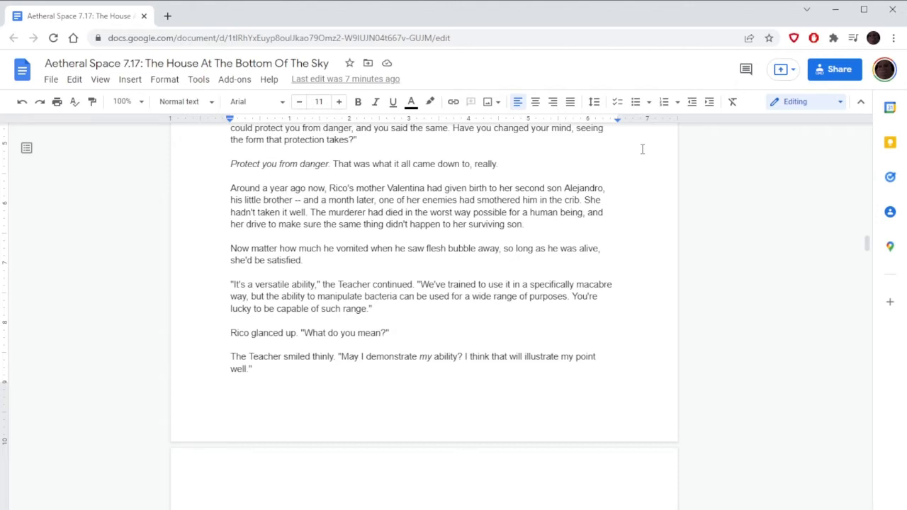
scroll(643, 149, down, 2)
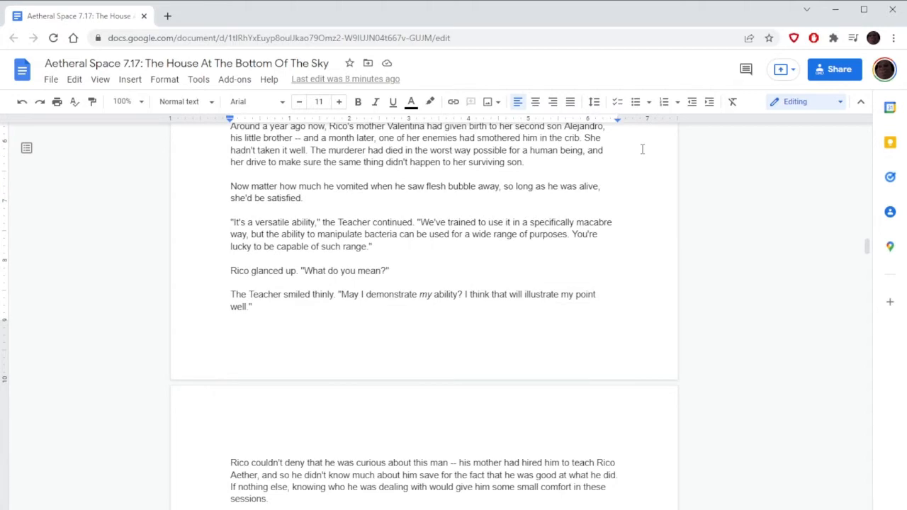
Extend the 'surviving son' sentence to end with ' was... overwhelming'.
click(576, 163)
text(was ... overwh)
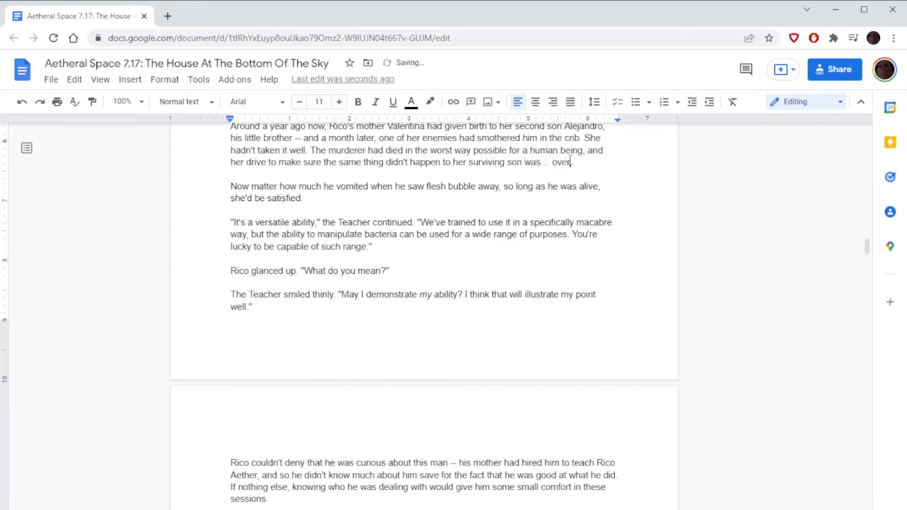
text(elming)
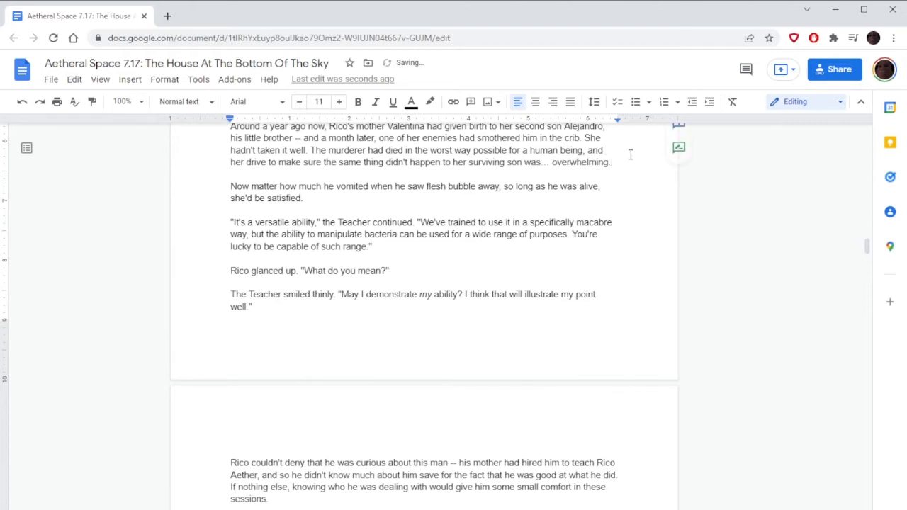
scroll(623, 157, down, 1)
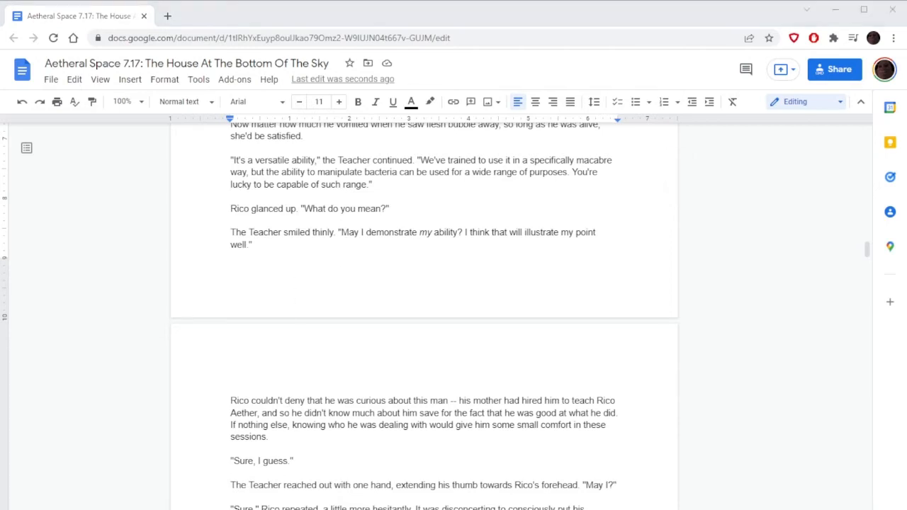
scroll(540, 382, down, 1)
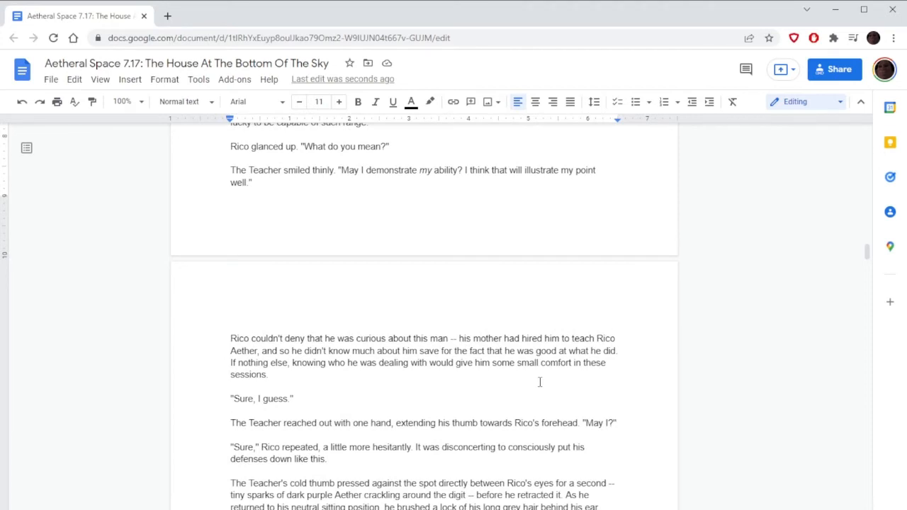
scroll(540, 383, down, 2)
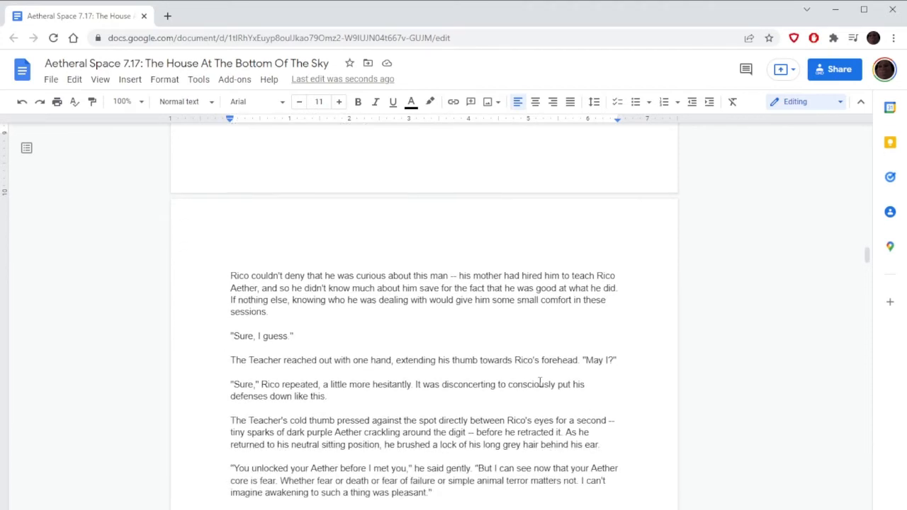
scroll(540, 383, down, 1)
scroll(540, 382, down, 1)
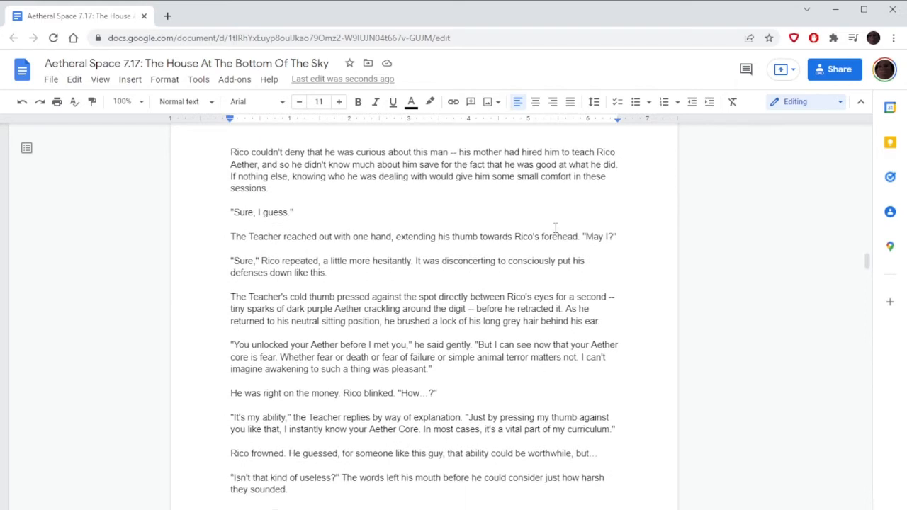
click(641, 206)
click(625, 298)
scroll(625, 297, down, 3)
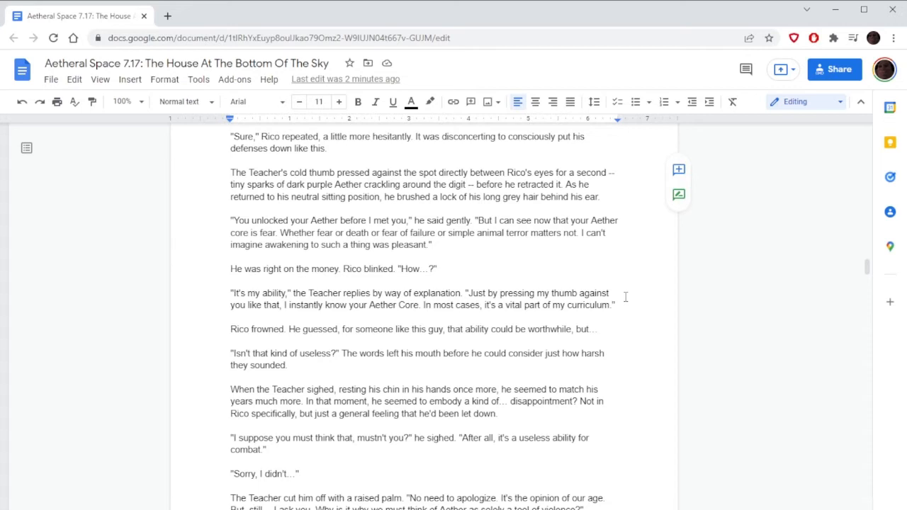
scroll(626, 297, down, 2)
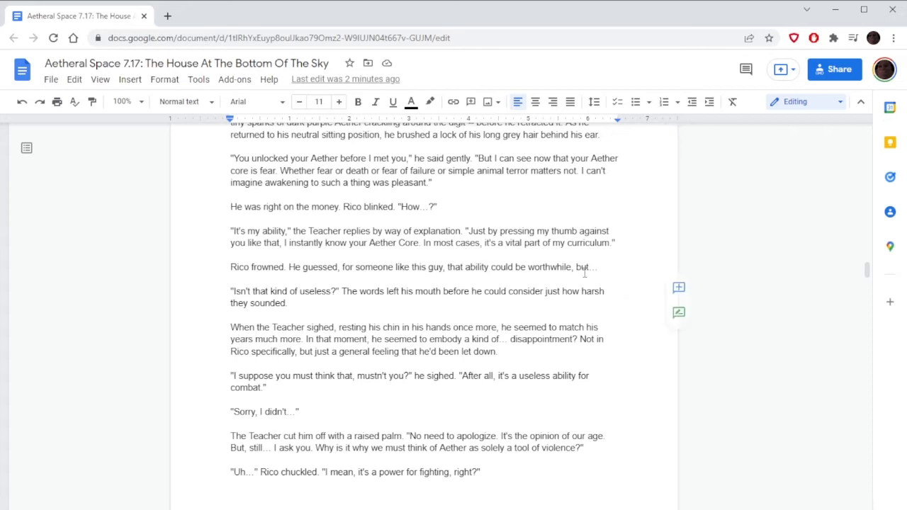
Correct 'replies' to 'replied' and delete the empty line below 'How…?'.
click(371, 231)
key(BackSpace)
text(d)
click(460, 216)
key(BackSpace)
scroll(509, 191, down, 2)
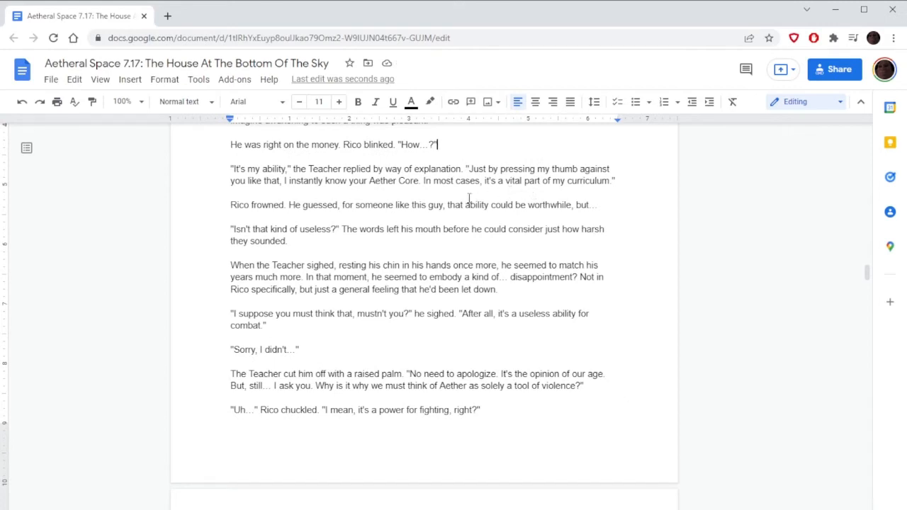
scroll(469, 199, down, 1)
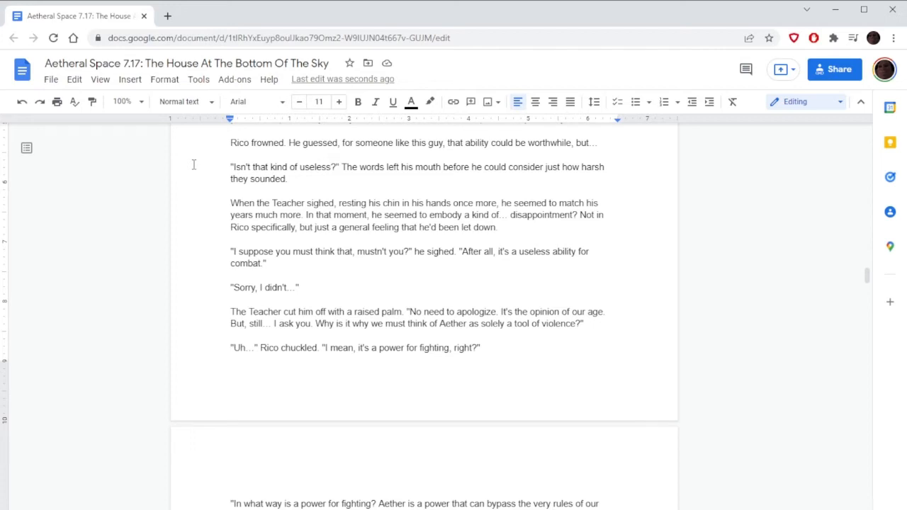
double_click(360, 324)
key(BackSpace)
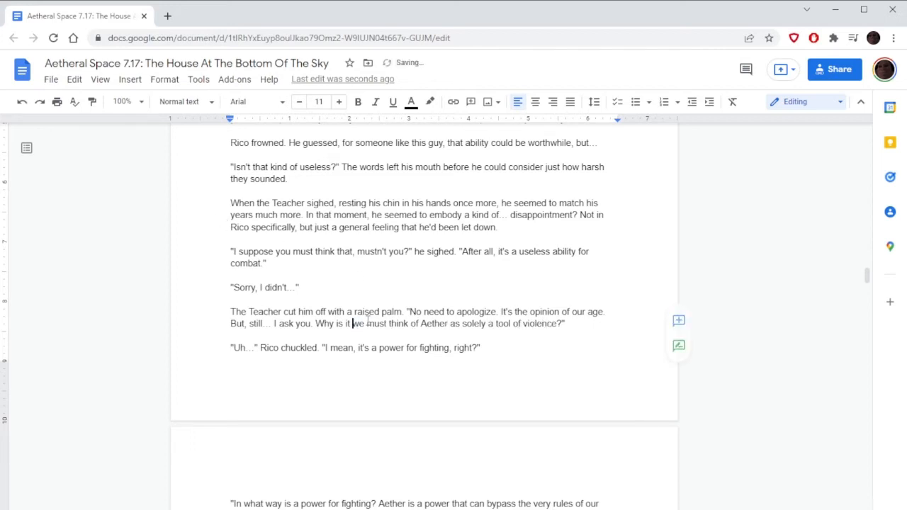
click(381, 299)
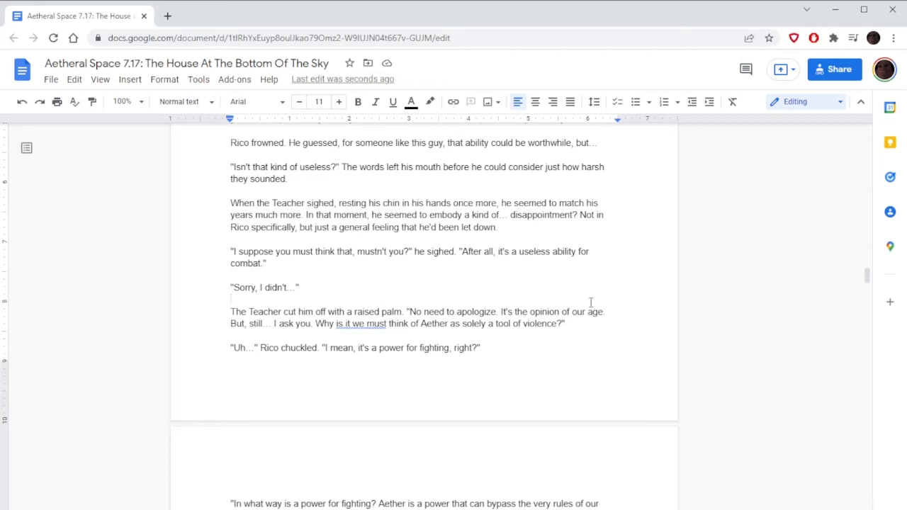
scroll(614, 299, down, 1)
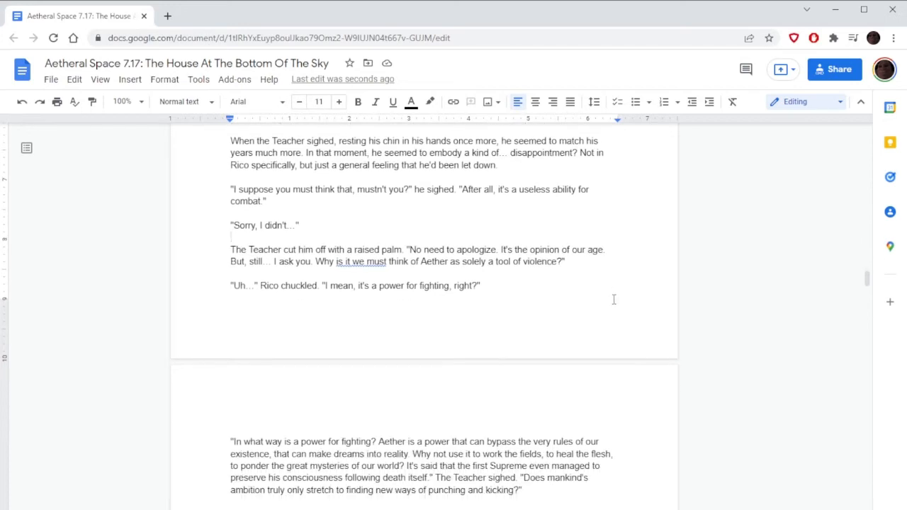
scroll(614, 300, down, 2)
scroll(620, 278, down, 1)
scroll(621, 278, down, 2)
scroll(621, 278, down, 2)
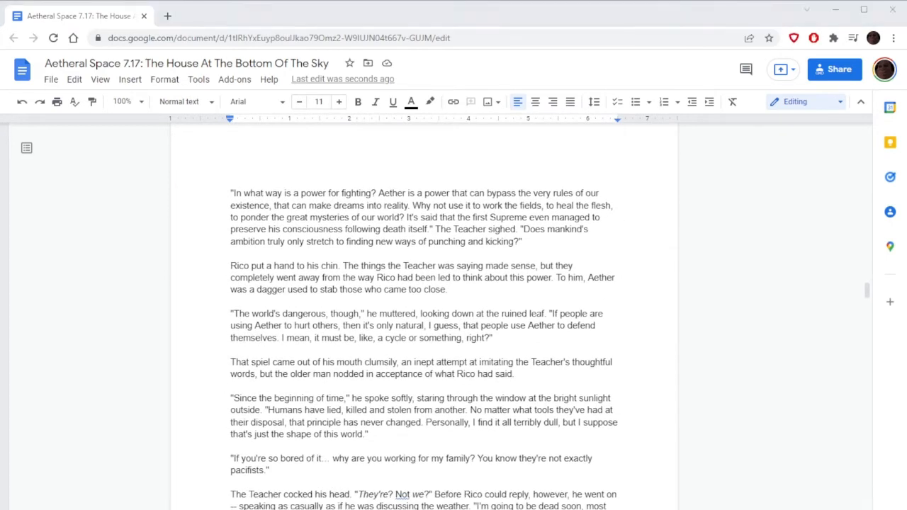
click(231, 197)
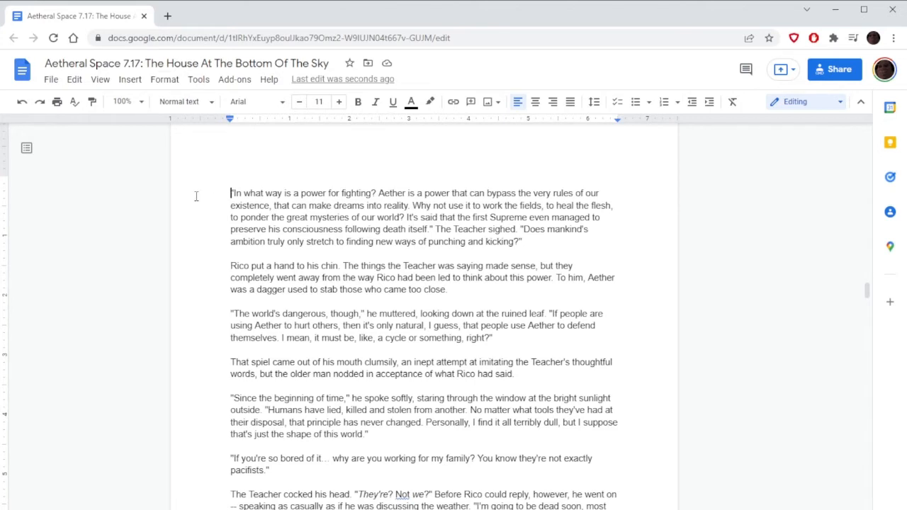
double_click(295, 193)
text(it)
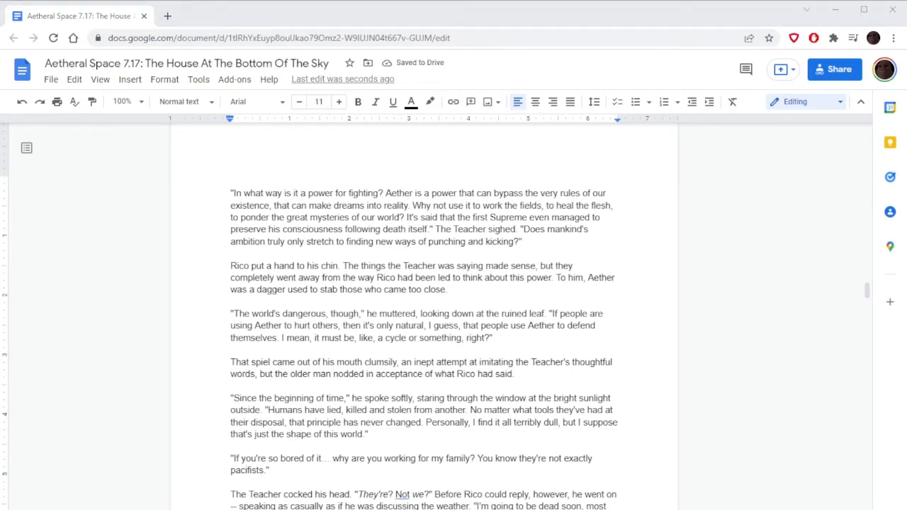
click(231, 192)
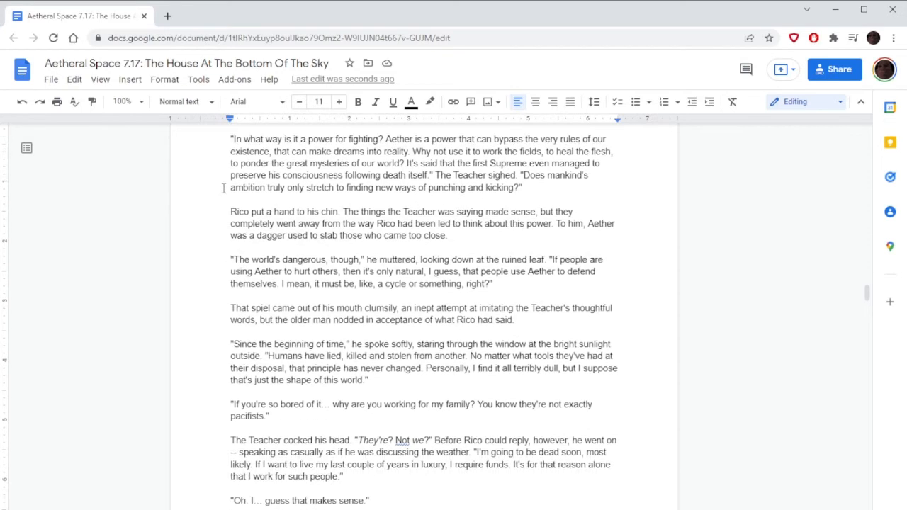
scroll(220, 189, down, 3)
scroll(218, 189, down, 2)
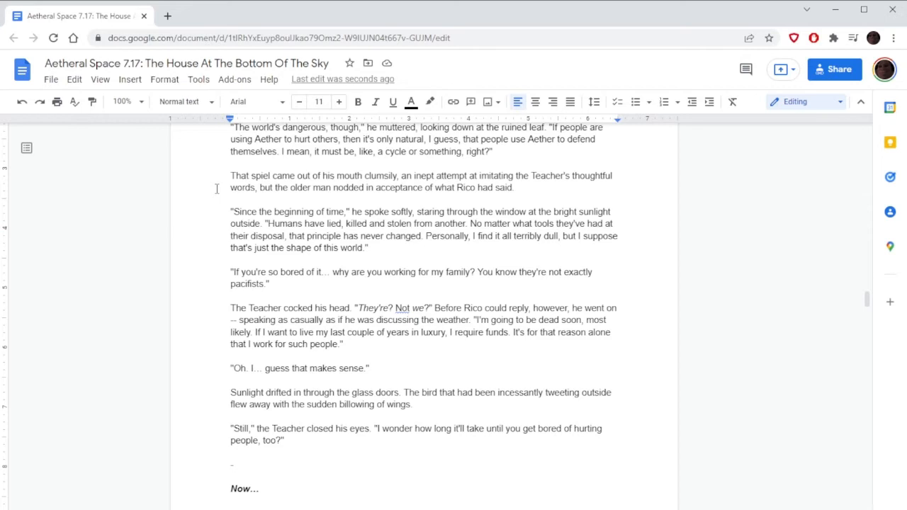
Insert 'one ' so the sentence reads 'stolen from one another'.
click(433, 224)
text(om one)
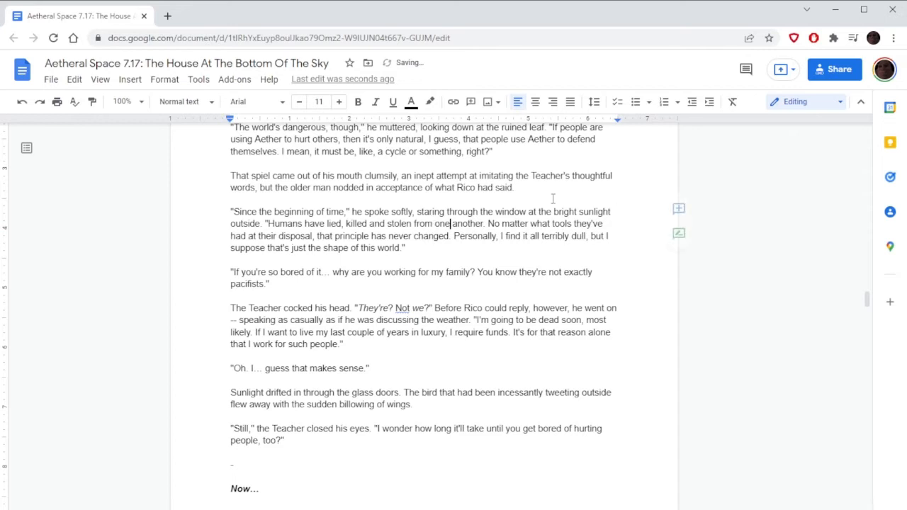
click(532, 195)
scroll(532, 195, down, 2)
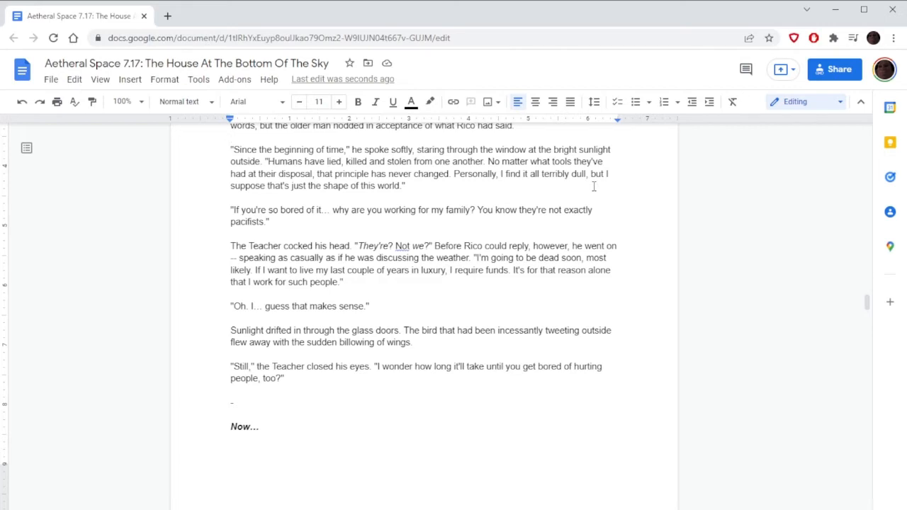
scroll(645, 273, down, 6)
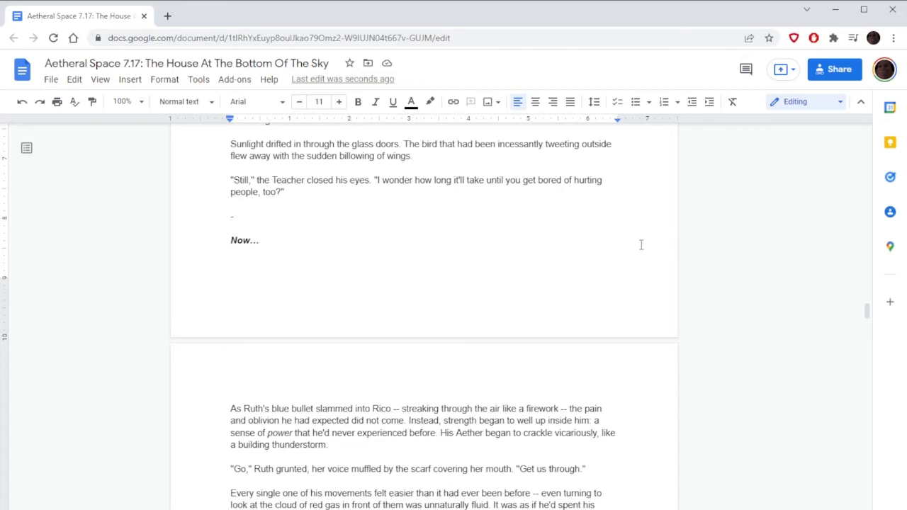
scroll(642, 250, down, 2)
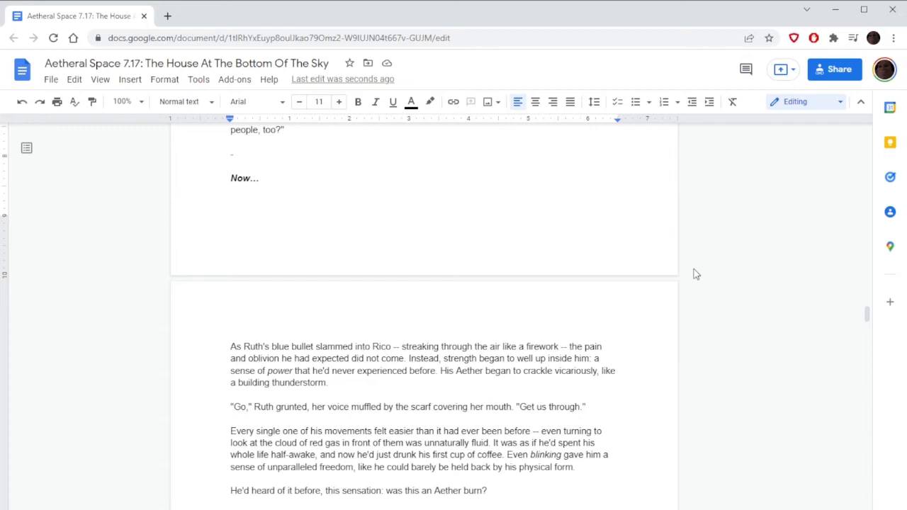
scroll(696, 275, down, 3)
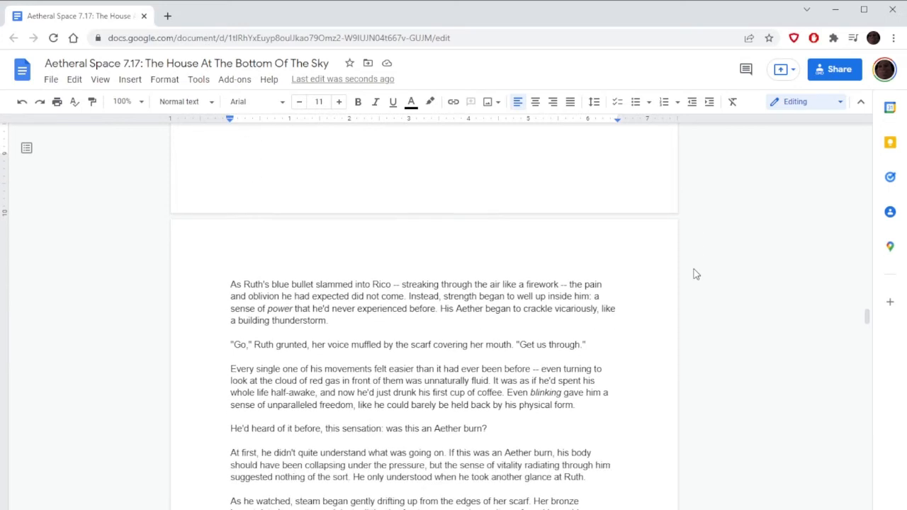
scroll(697, 275, down, 2)
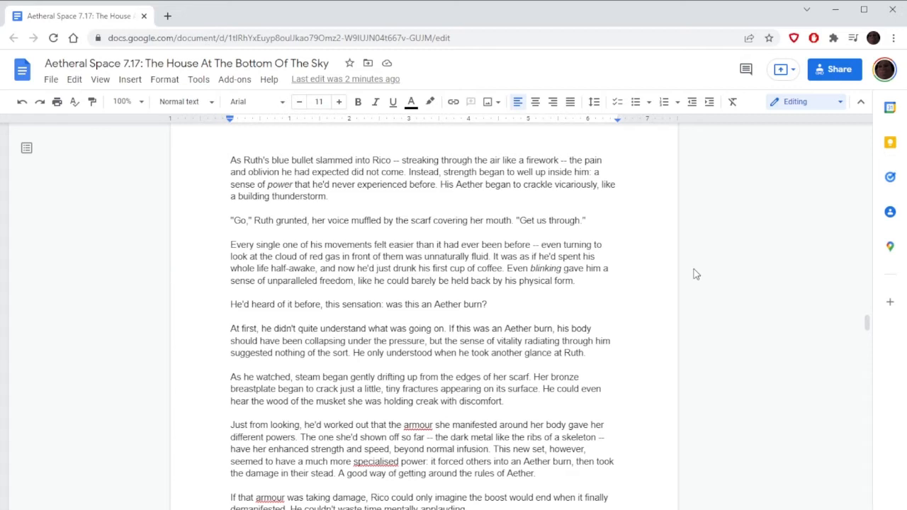
scroll(696, 274, down, 1)
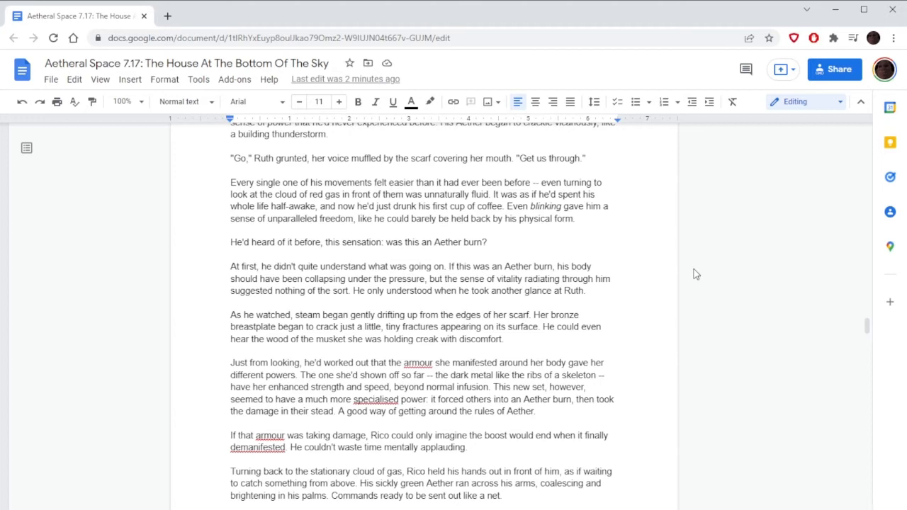
scroll(696, 273, down, 2)
scroll(696, 274, down, 2)
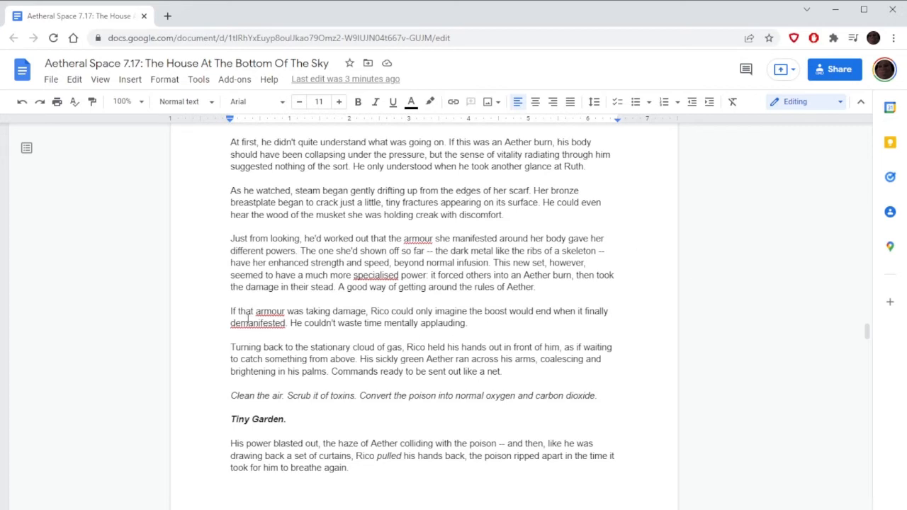
Dismiss the spelling menu on 'armour' and correct 'have' to 'gave her enhanced strength'.
right_click(271, 312)
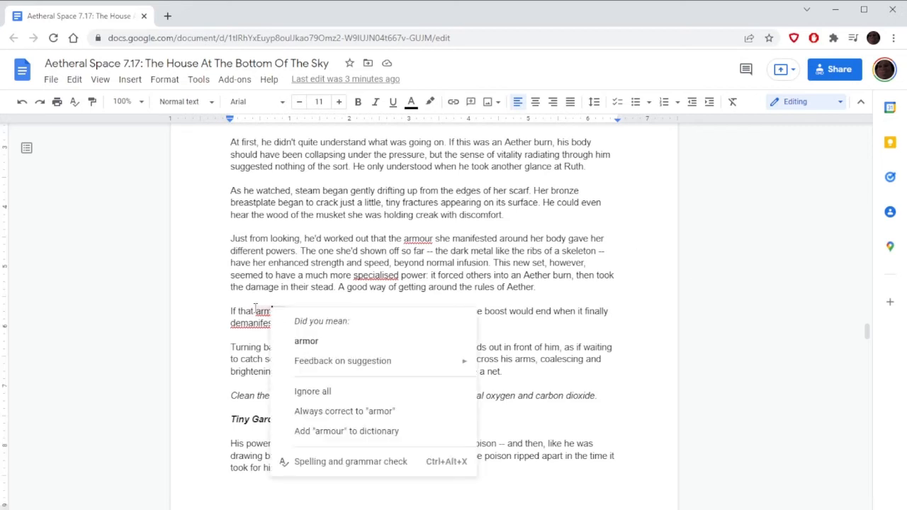
key(Escape)
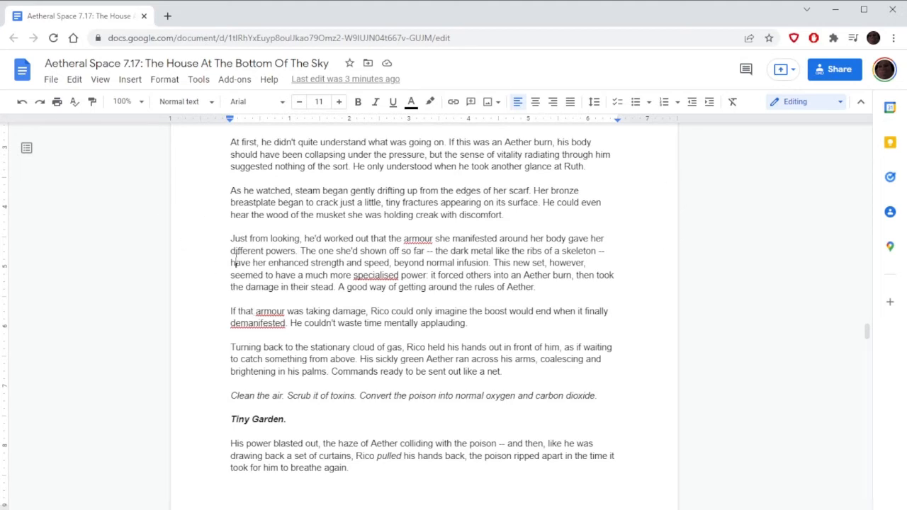
key(Delete)
text(g)
click(592, 226)
scroll(562, 209, down, 1)
scroll(562, 207, down, 2)
scroll(562, 207, down, 2)
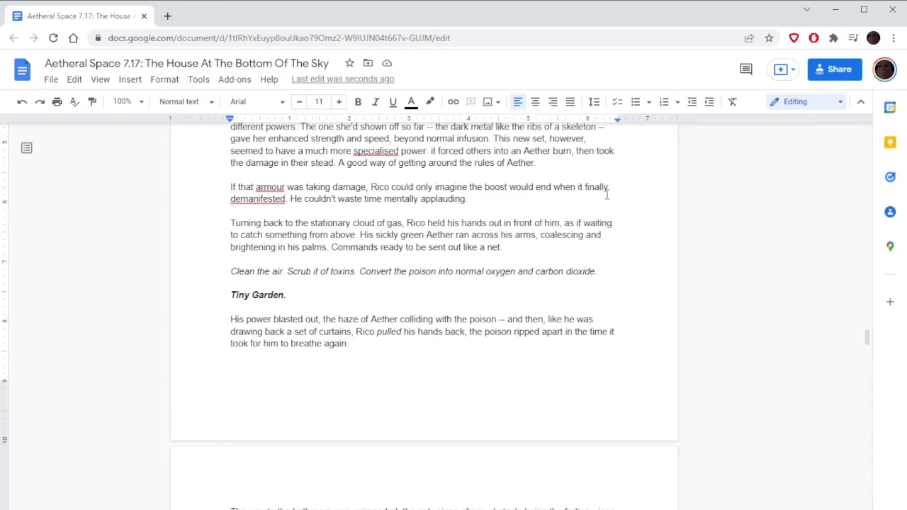
scroll(607, 194, down, 3)
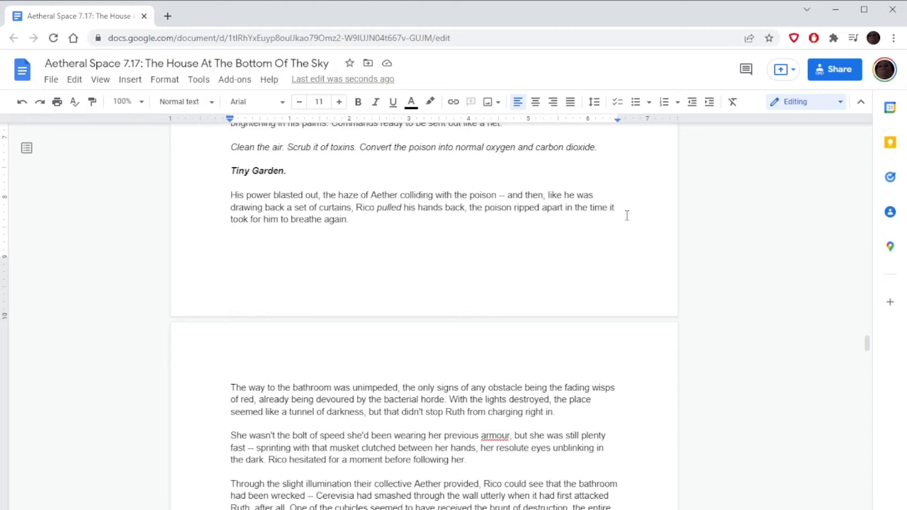
scroll(627, 216, down, 5)
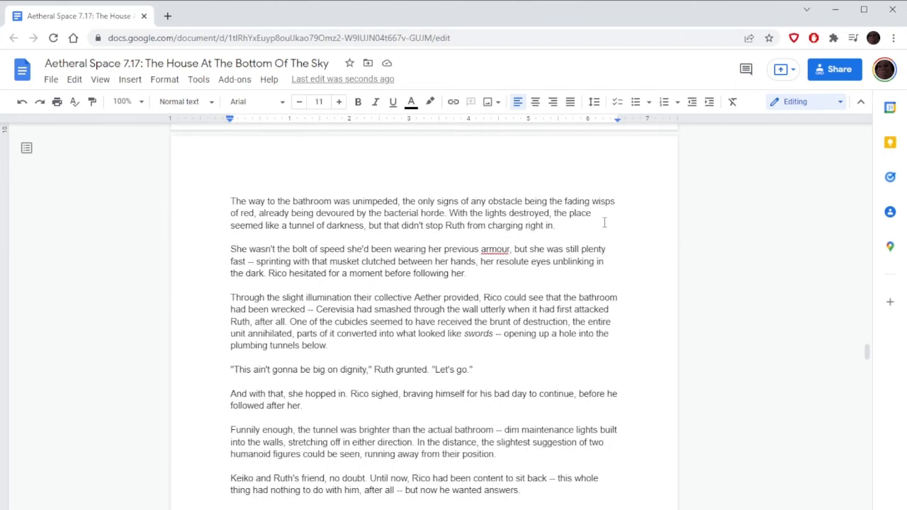
scroll(642, 188, down, 2)
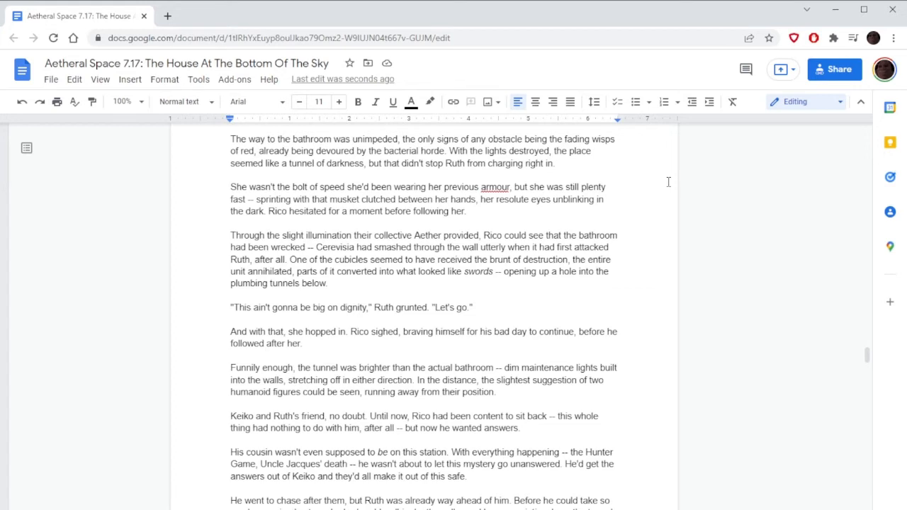
Insert 'on ' so the bathroom paragraph ends 'charging right on in.'.
click(545, 162)
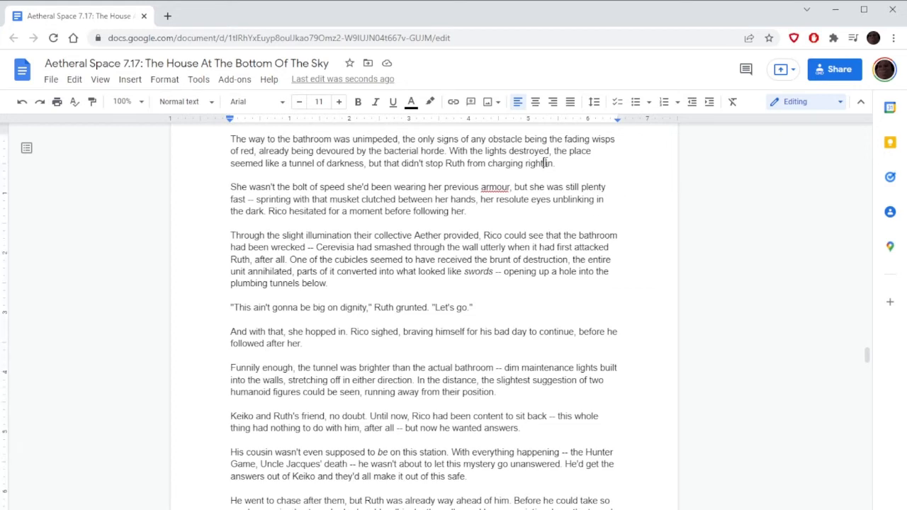
text(on)
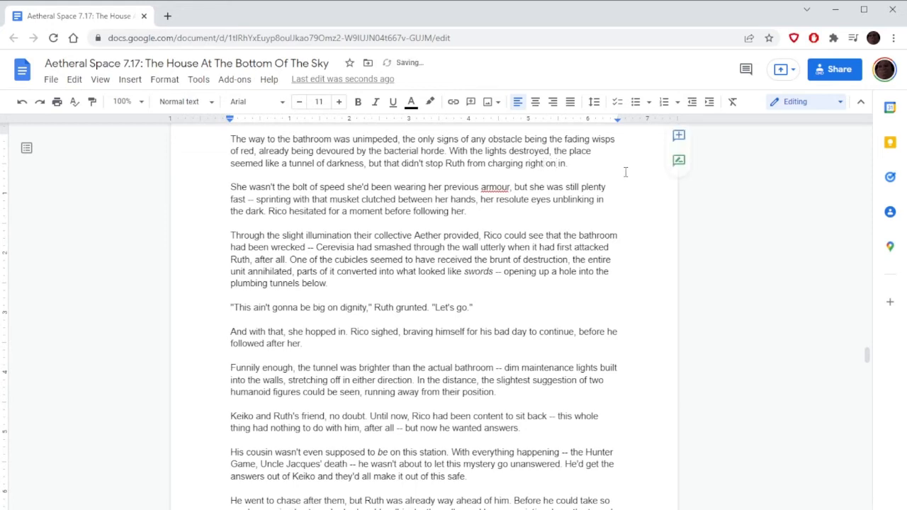
scroll(626, 173, down, 1)
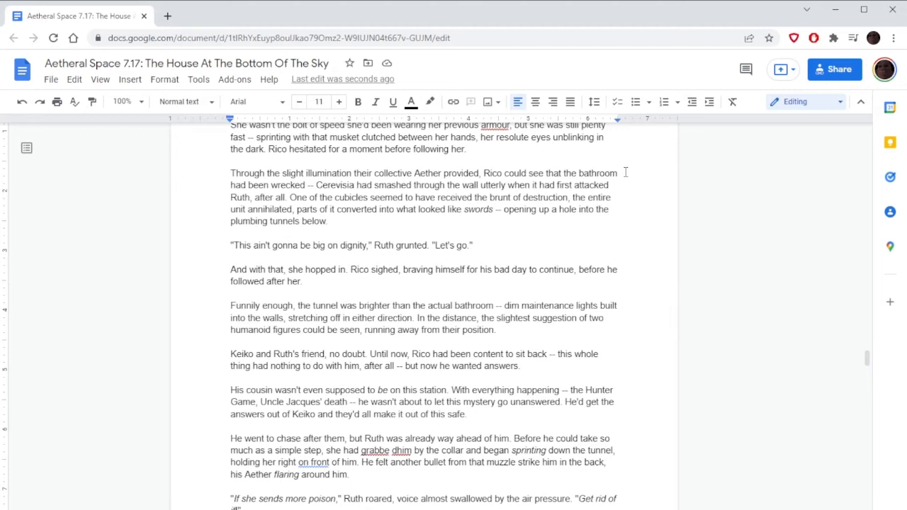
scroll(625, 173, down, 3)
scroll(626, 172, down, 2)
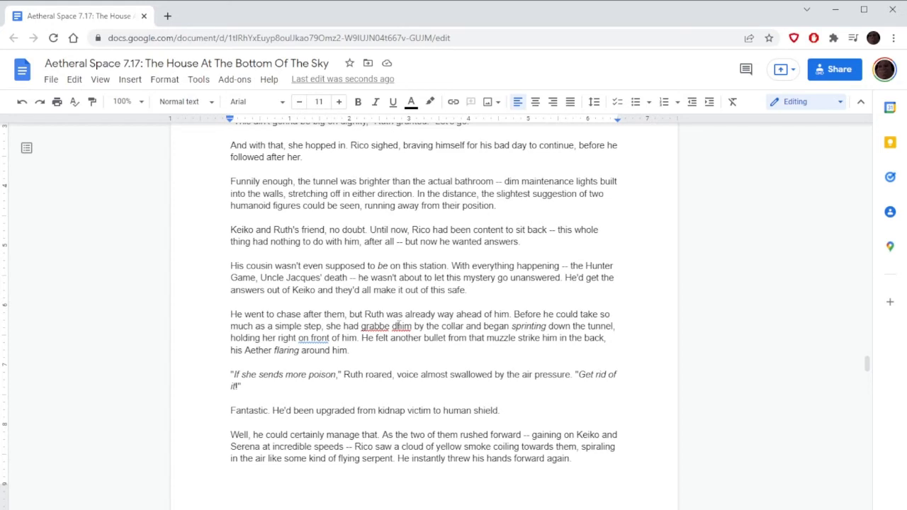
Fix the typo 'grabbe dhim' to read 'grabbed him'.
click(392, 326)
key(BackSpace)
key(Right)
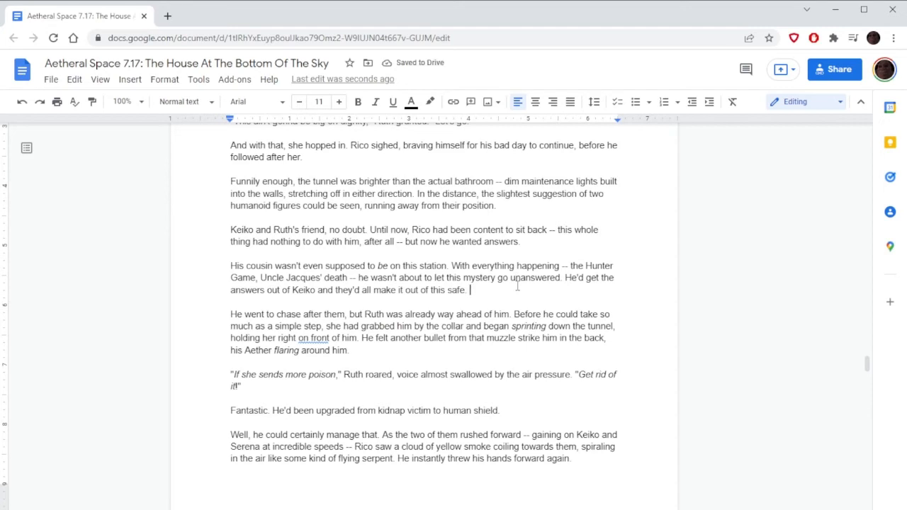
Accept the 'in front' correction and replace 'muzzle' with 'musket'.
right_click(312, 337)
click(347, 369)
double_click(499, 338)
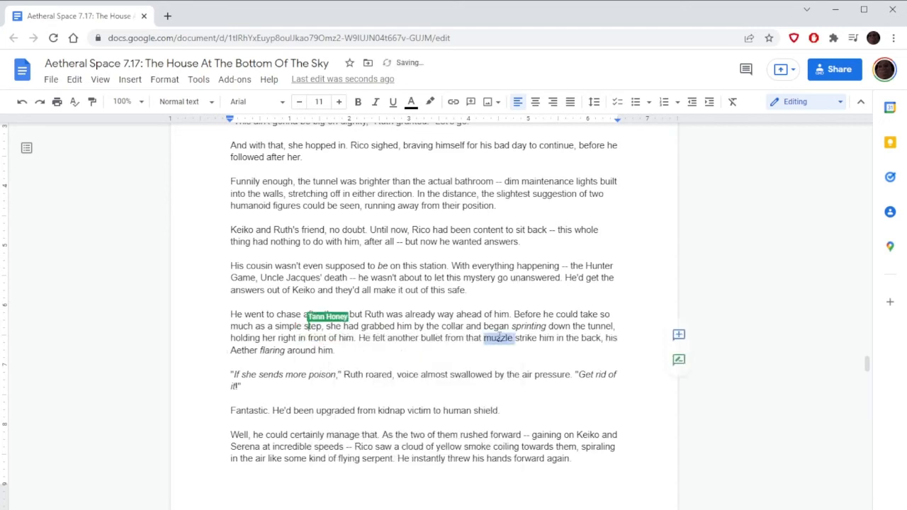
text(musket)
click(511, 306)
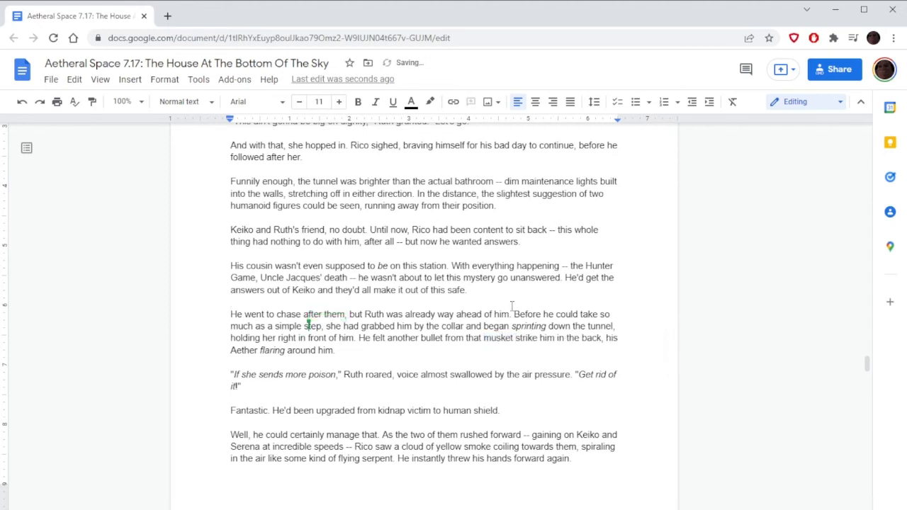
scroll(512, 306, down, 3)
scroll(539, 290, down, 3)
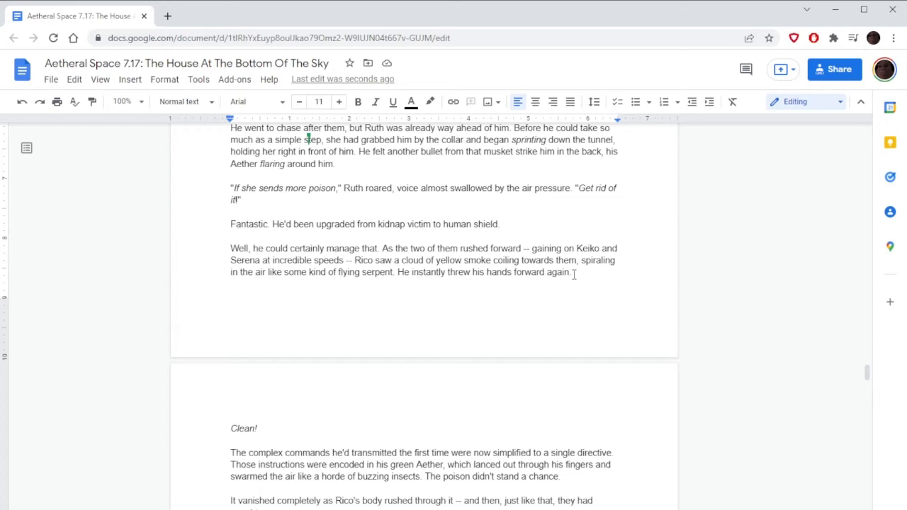
scroll(613, 252, down, 2)
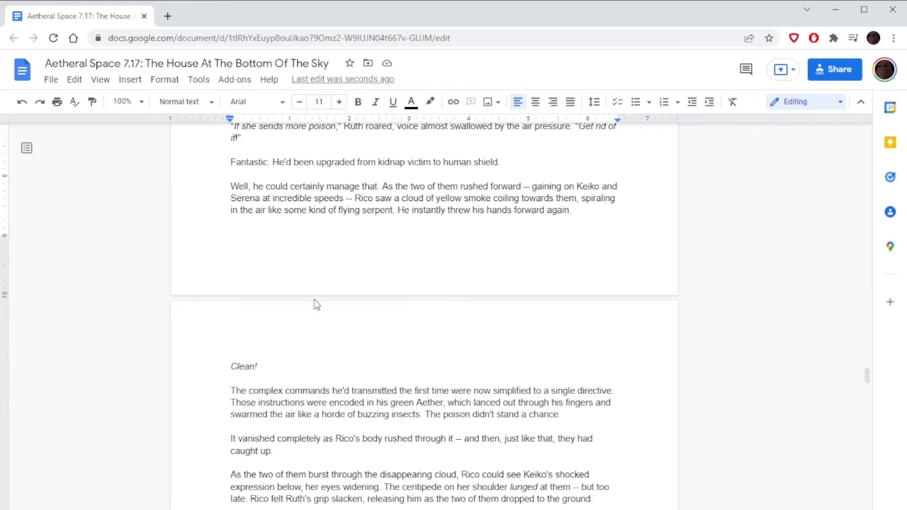
scroll(316, 305, down, 3)
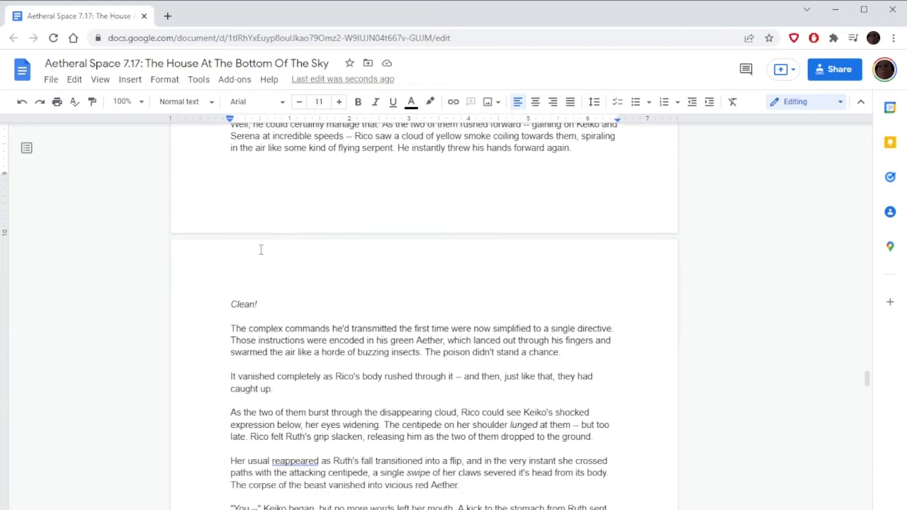
scroll(264, 244, down, 3)
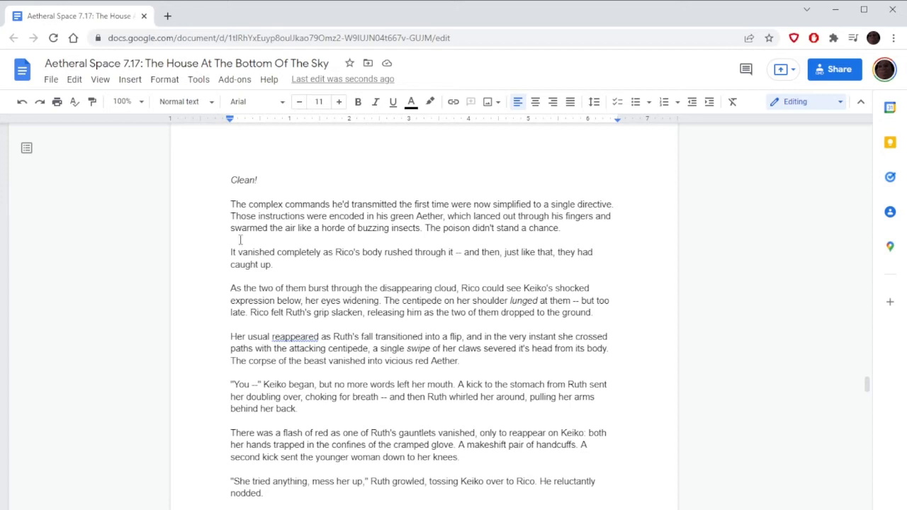
Insert 'set ' so the paragraph opens 'Her usual set reappeared'.
click(270, 337)
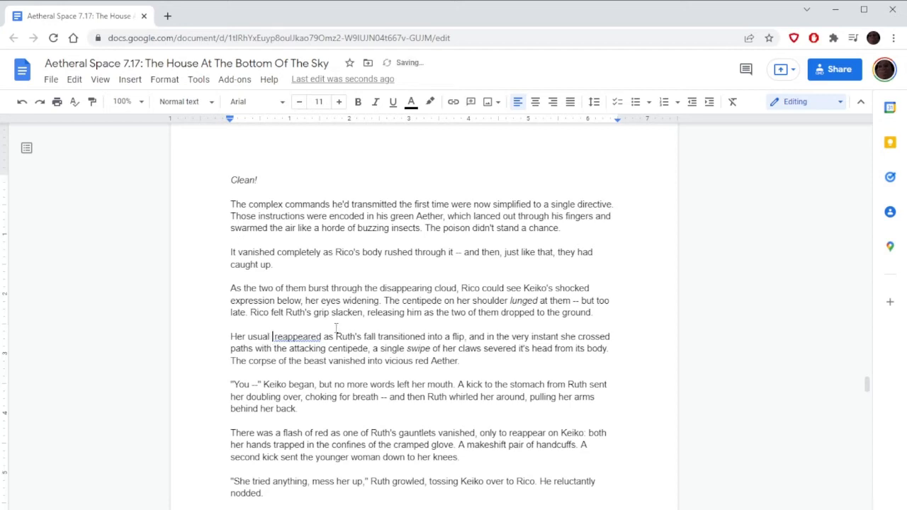
text(sel)
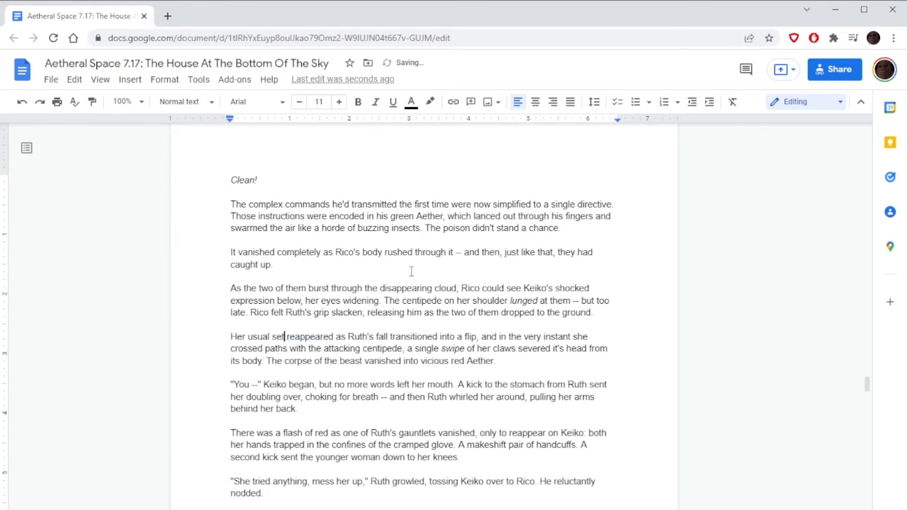
click(411, 272)
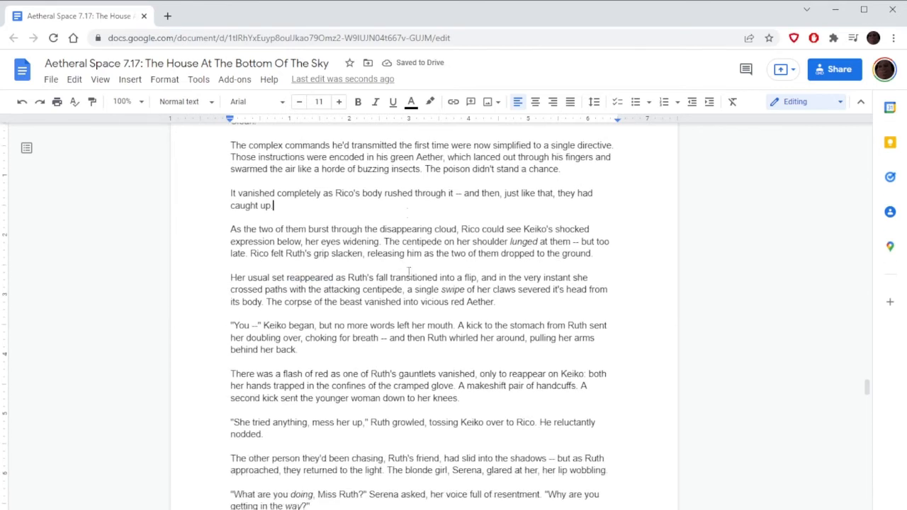
scroll(411, 271, down, 2)
scroll(411, 272, down, 2)
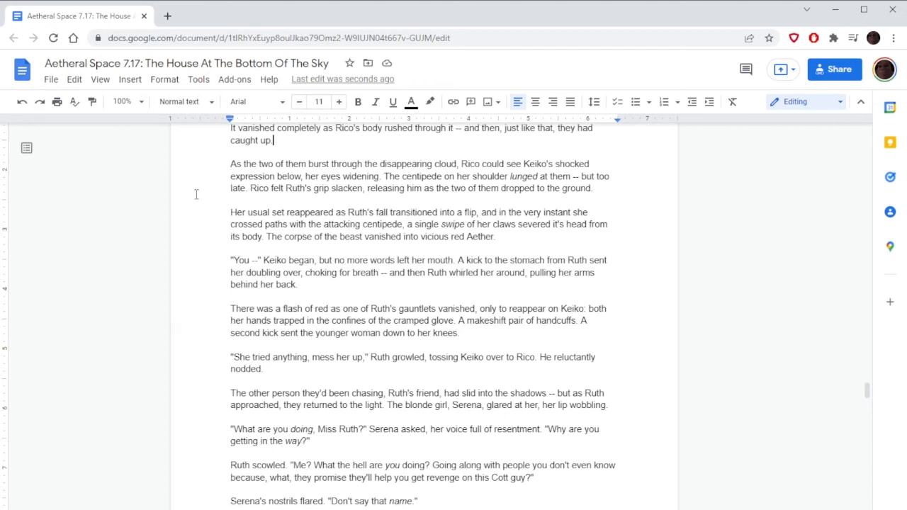
Remove the apostrophe so it reads 'severed its head'.
click(560, 224)
key(BackSpace)
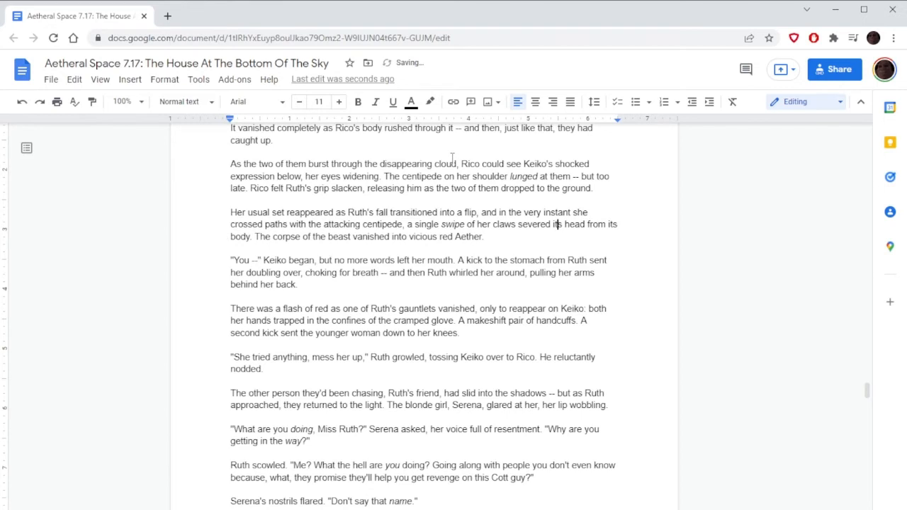
scroll(452, 156, down, 1)
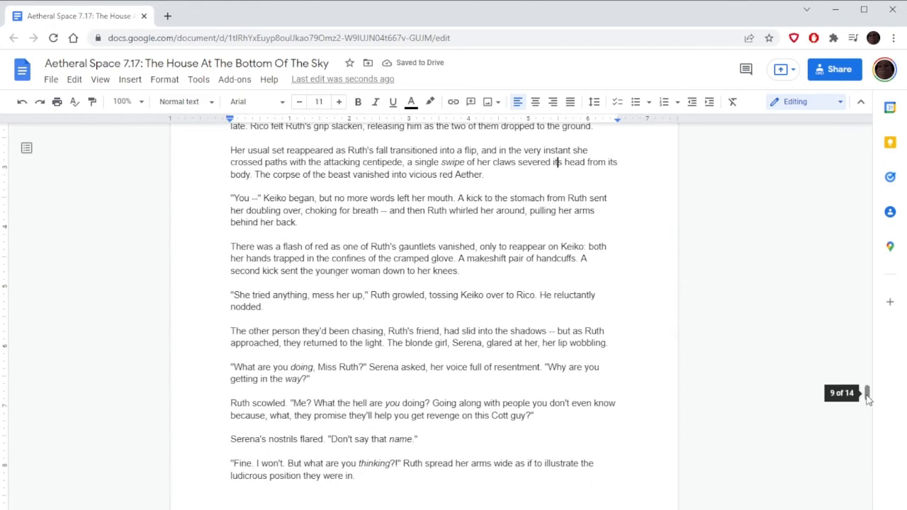
drag(867, 394, 867, 396)
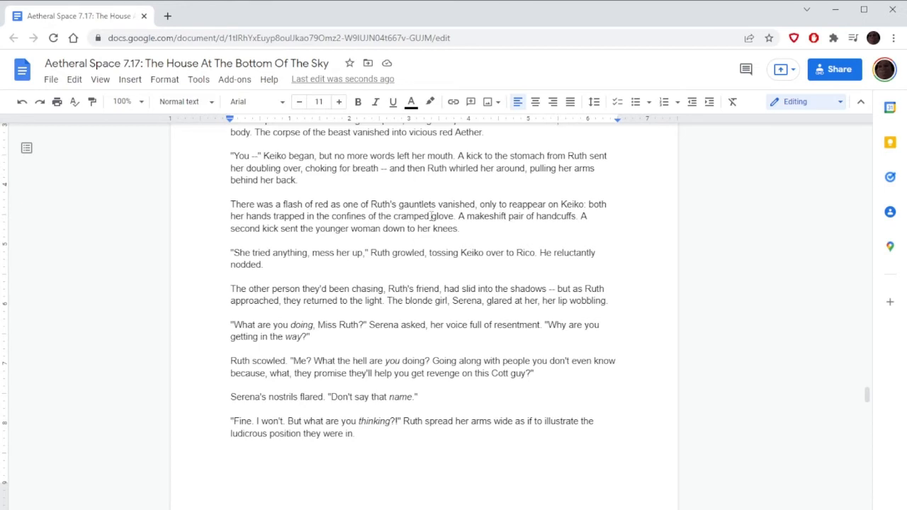
Make the handcuff sentence read 'the cramped single glove' with 'single' in lowercase.
click(432, 217)
text(SINGLE)
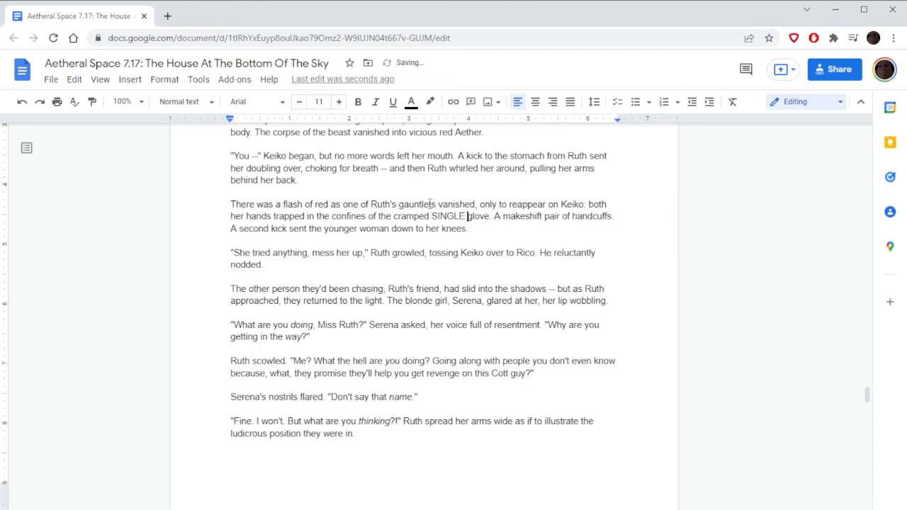
double_click(448, 216)
text(single)
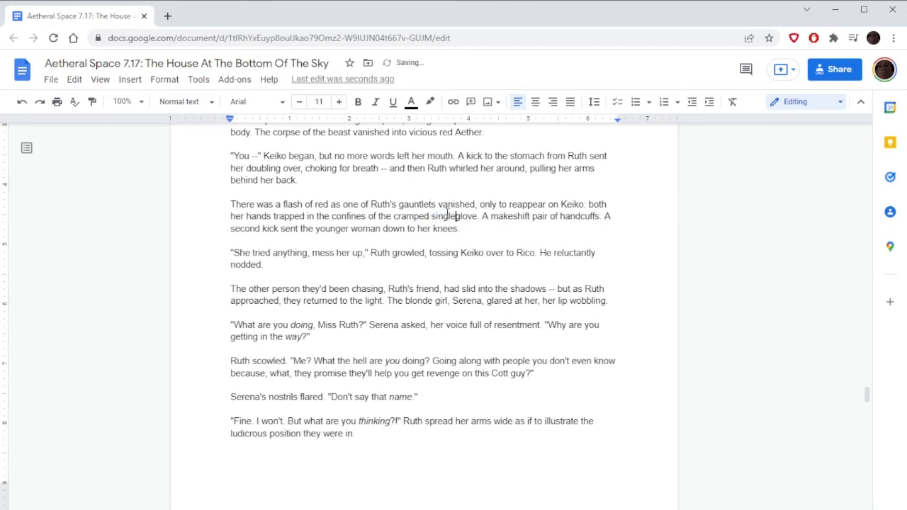
click(478, 184)
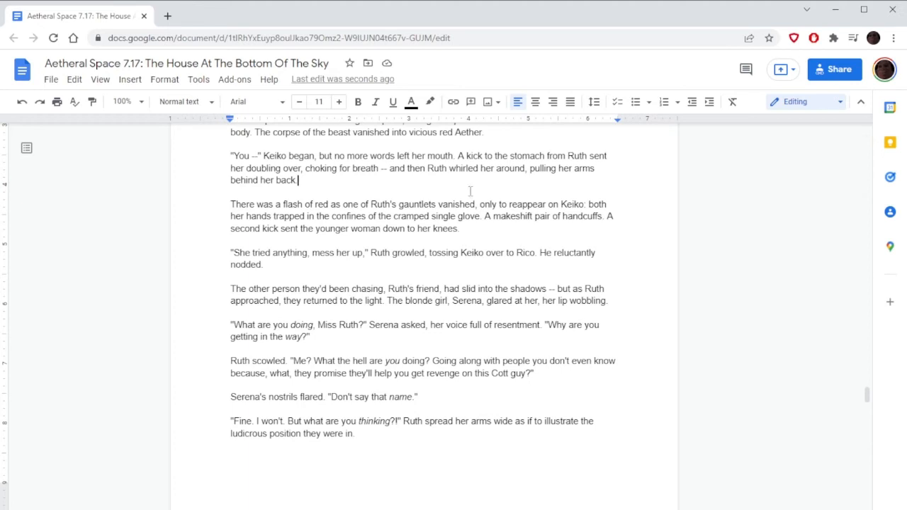
Remove the 'd' from 'tried' so Ruth's line can read 'She tries anything'.
click(271, 253)
key(BackSpace)
text(s)
scroll(506, 229, down, 2)
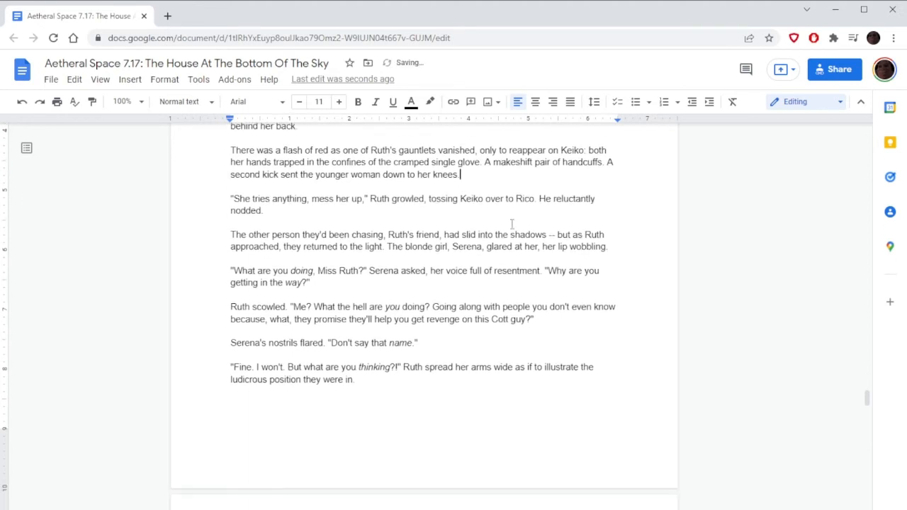
scroll(509, 227, down, 2)
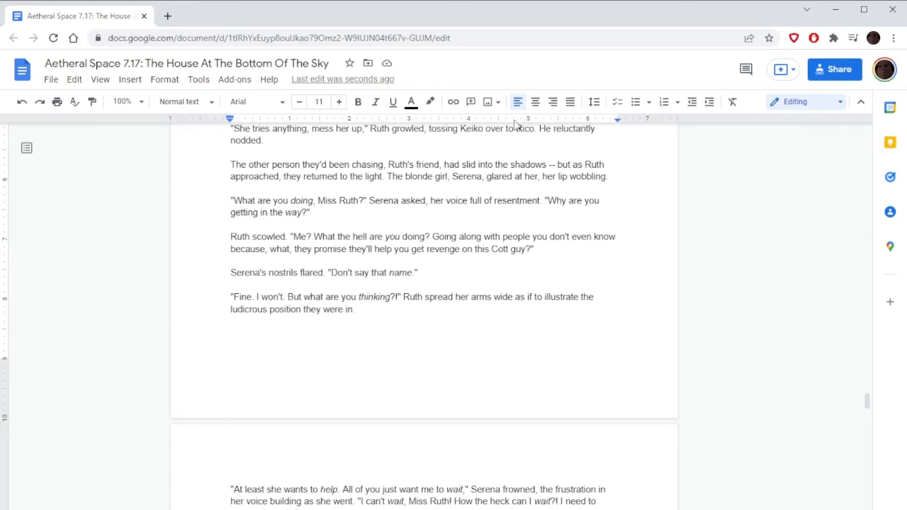
Scroll through the chapter to the paragraph where Serena drives her fist into the ground.
click(629, 249)
scroll(713, 336, down, 2)
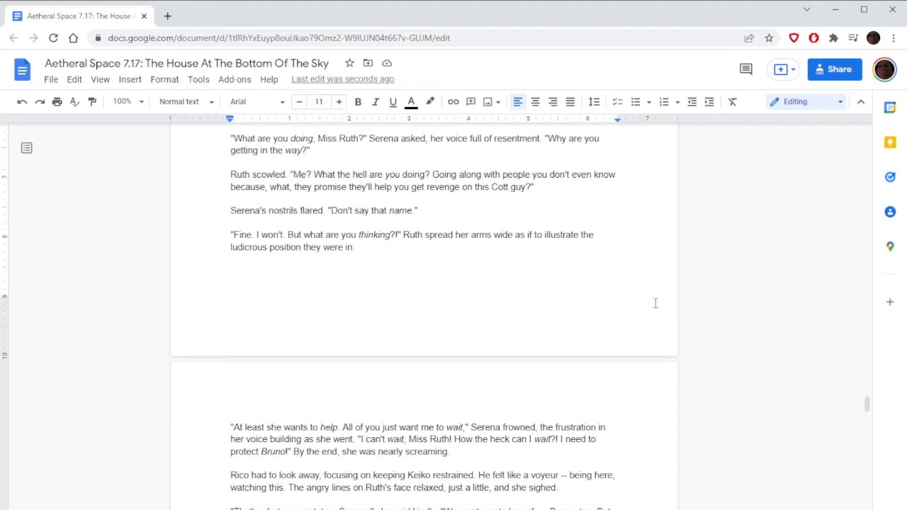
scroll(648, 303, down, 2)
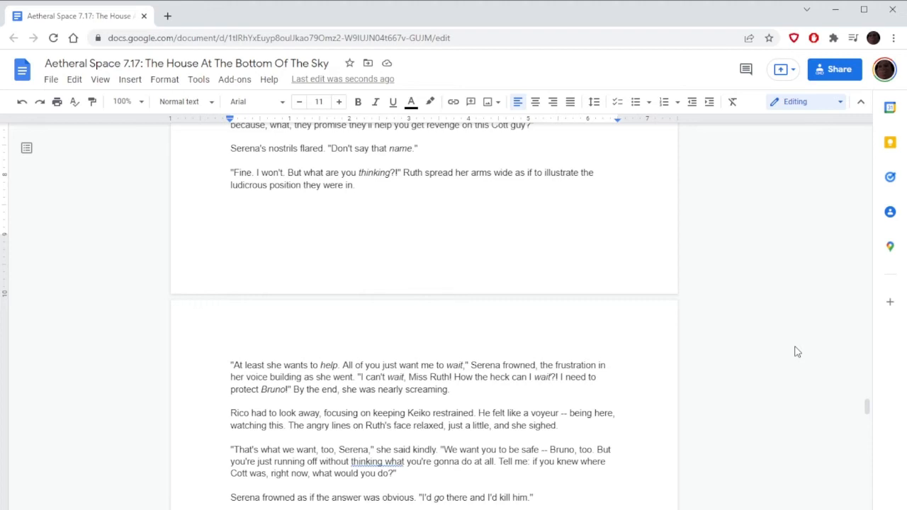
scroll(797, 352, down, 3)
scroll(797, 351, down, 3)
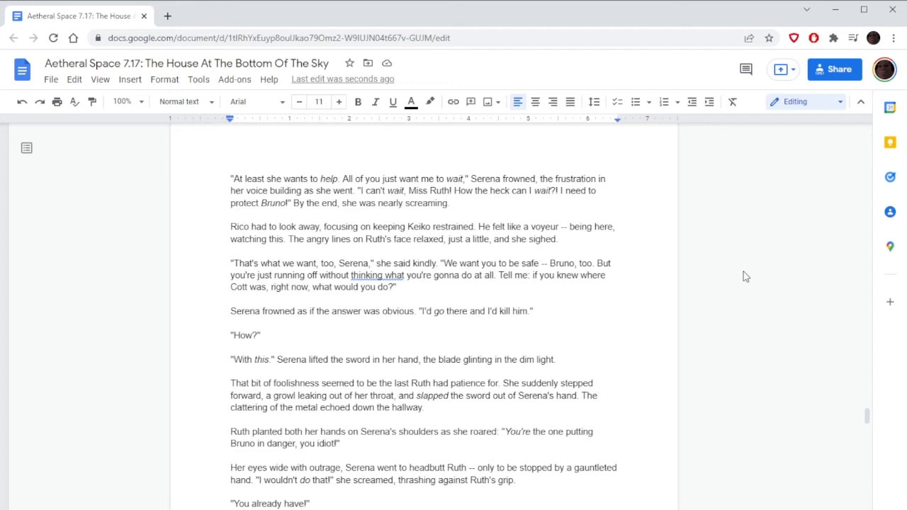
scroll(744, 271, down, 2)
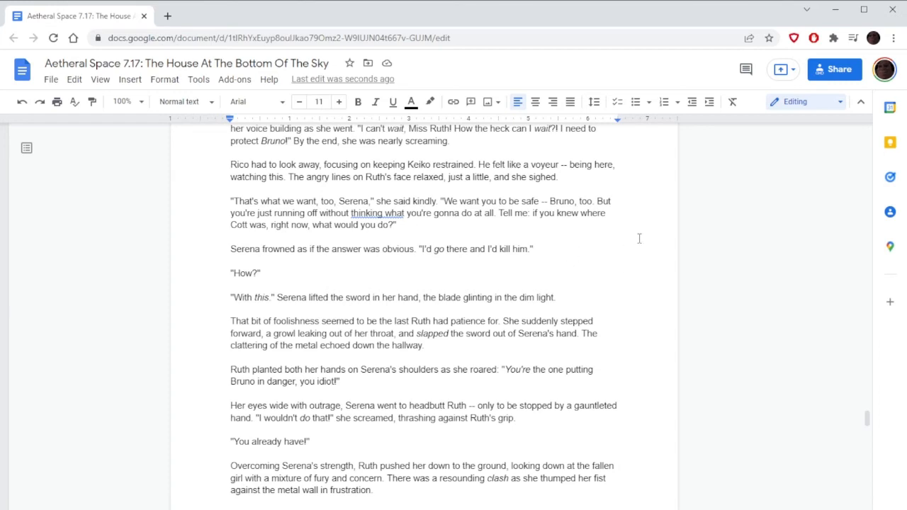
scroll(639, 238, down, 2)
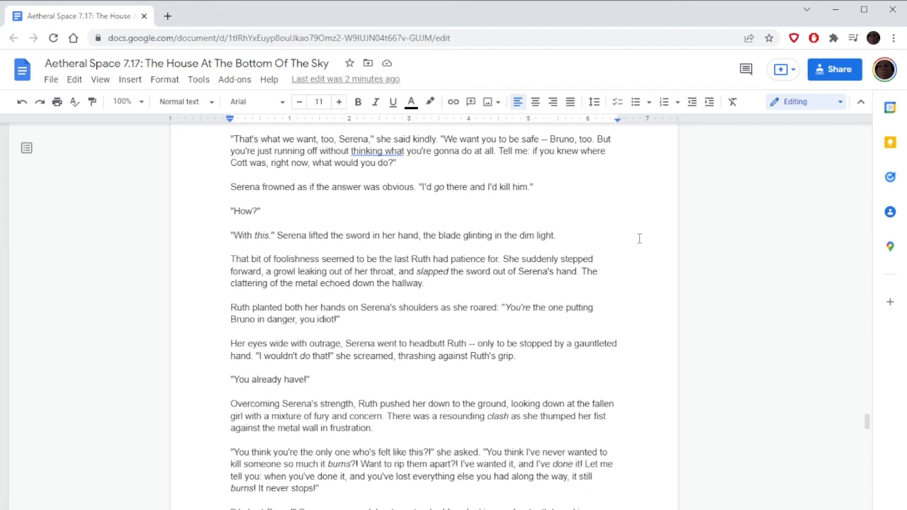
scroll(639, 239, down, 3)
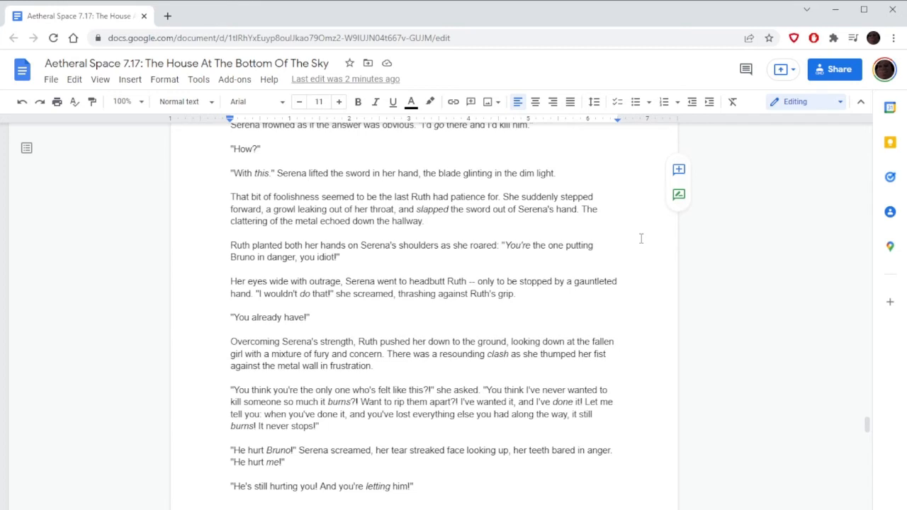
scroll(642, 239, down, 2)
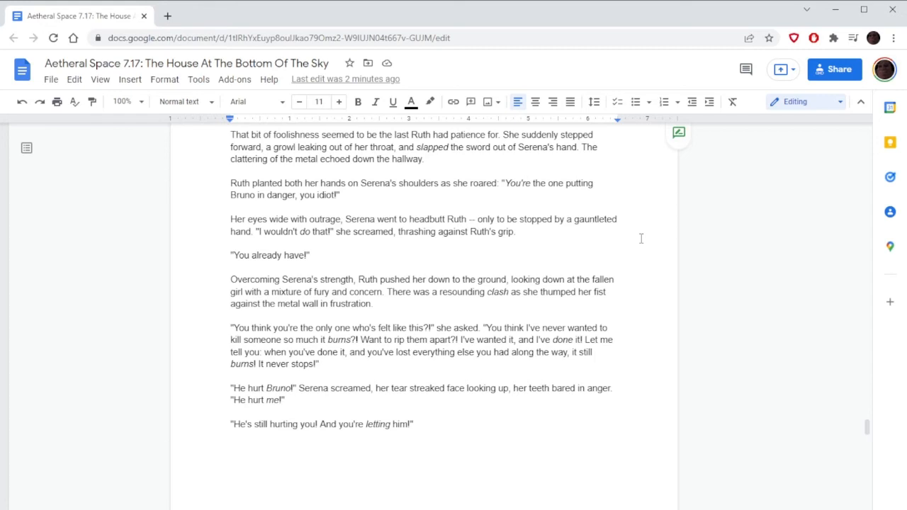
click(641, 238)
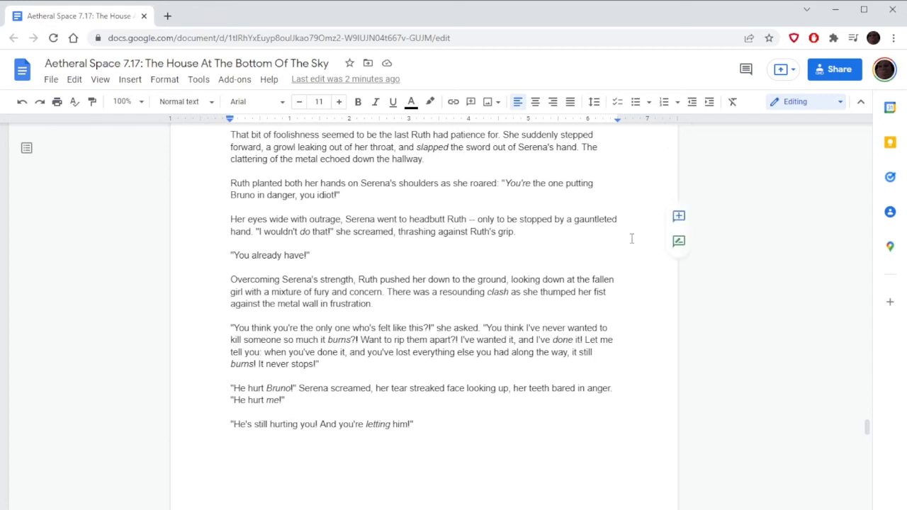
scroll(624, 239, down, 2)
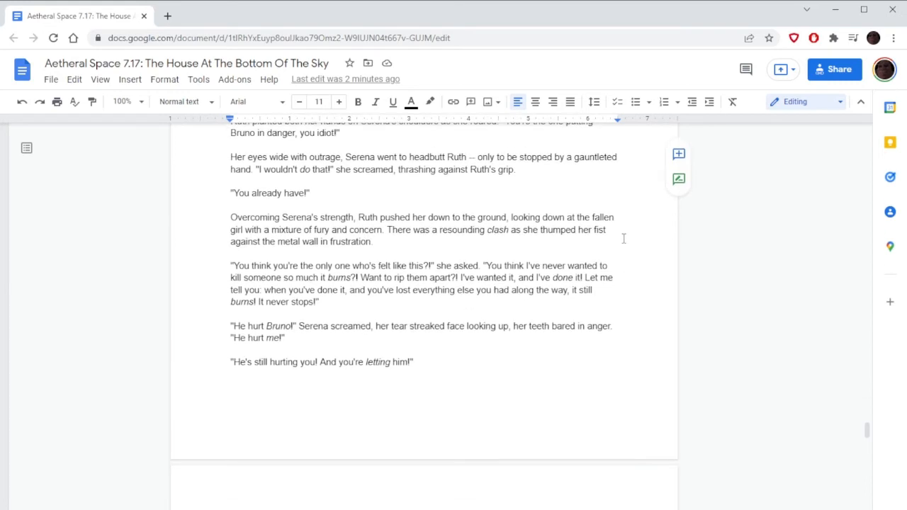
scroll(623, 239, down, 2)
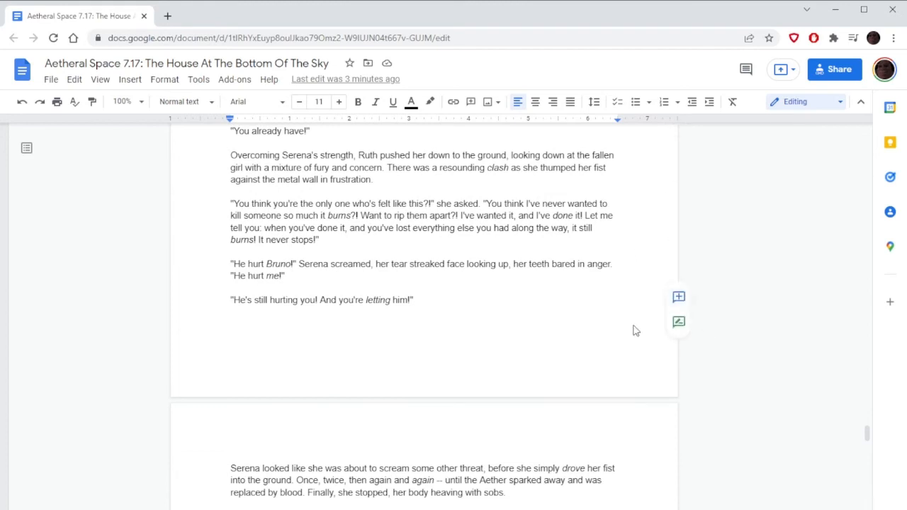
drag(867, 434, 872, 438)
scroll(654, 271, down, 2)
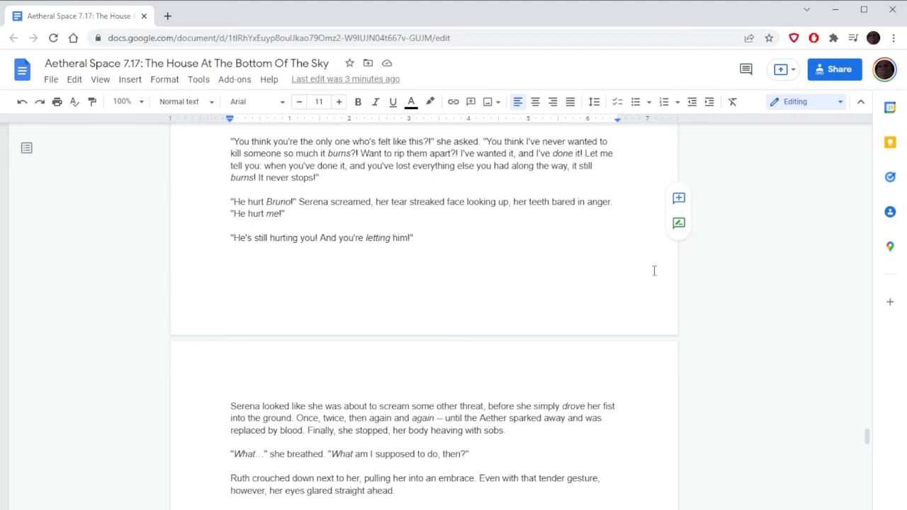
scroll(654, 271, down, 2)
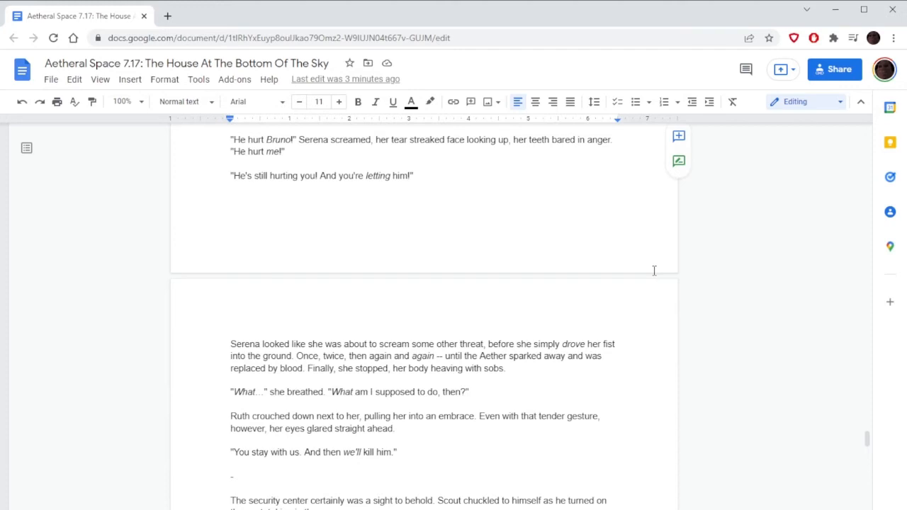
Scroll down to the Silver Vision control room line in the security center scene.
click(654, 270)
scroll(773, 369, down, 2)
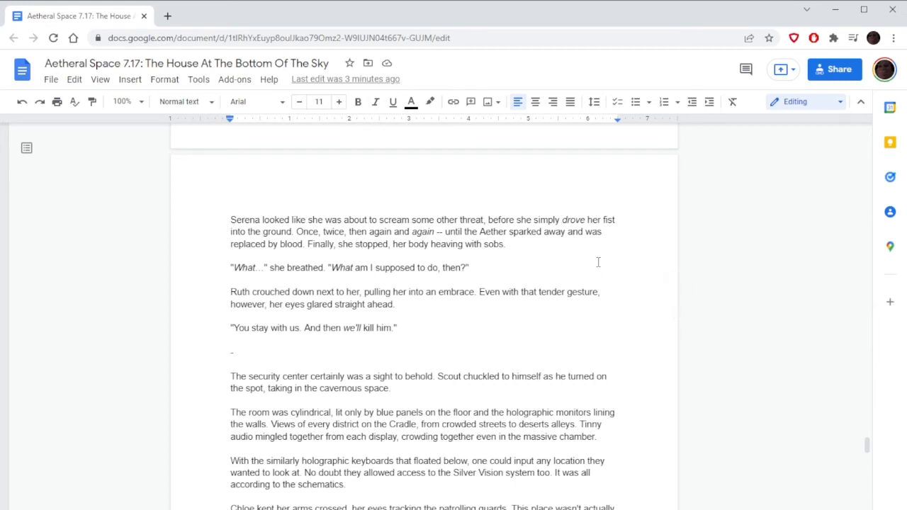
scroll(599, 262, down, 1)
scroll(598, 262, down, 1)
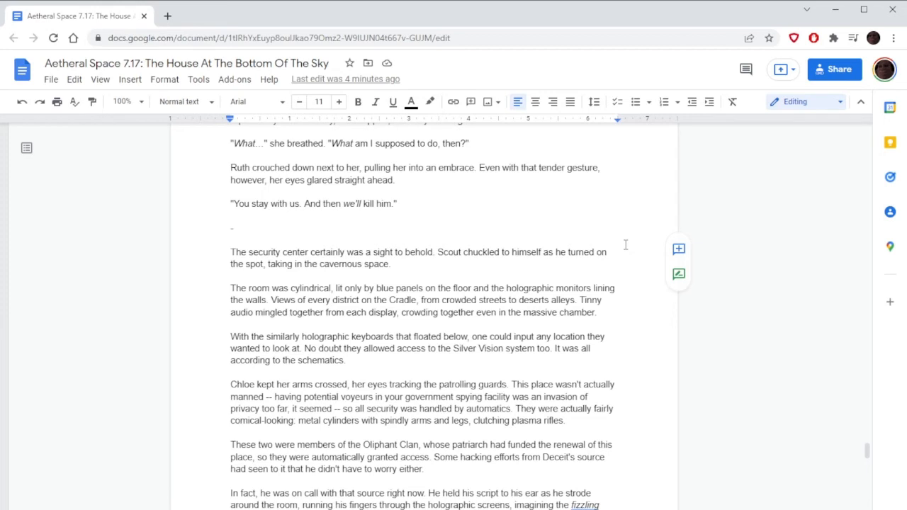
scroll(626, 244, down, 2)
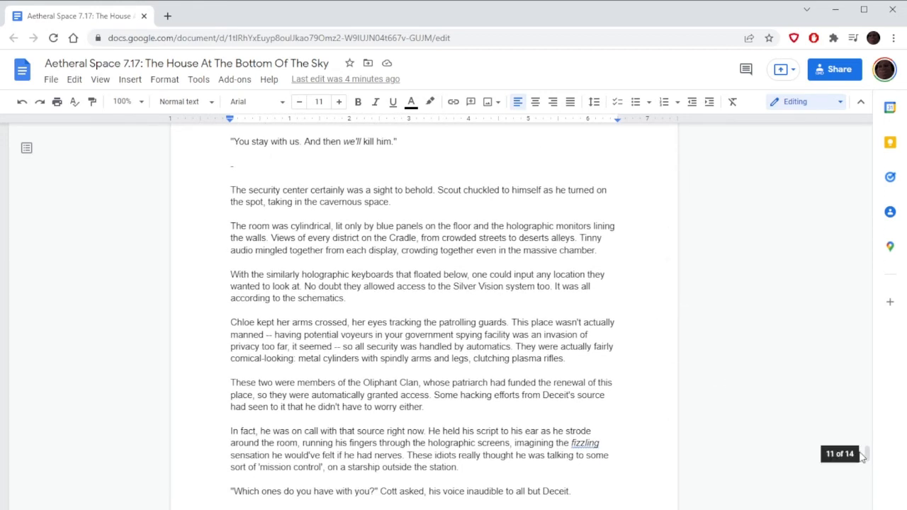
drag(867, 454, 867, 457)
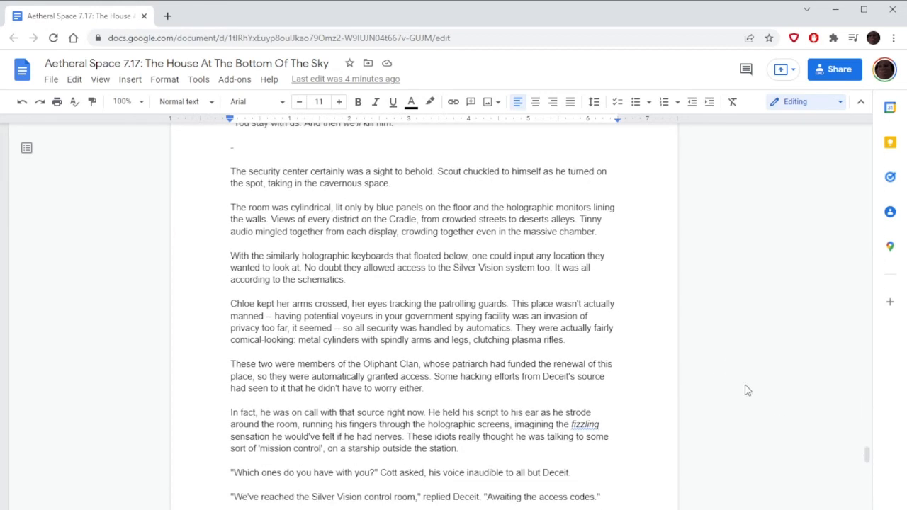
mouse_move(734, 392)
scroll(734, 393, down, 2)
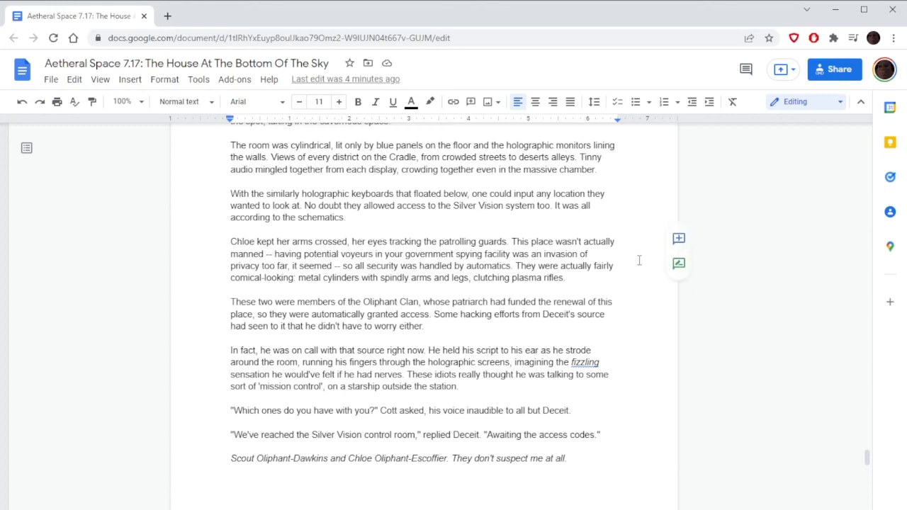
Rewrite 'to deserts alleys' as 'to deserted alleys', fixing the stray character between the words.
click(549, 157)
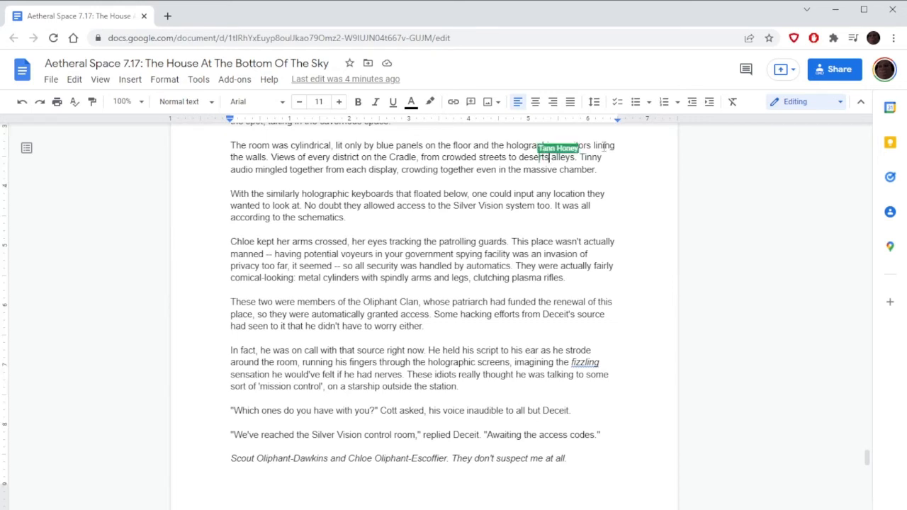
key(Delete)
key(Delete)
text(ted)
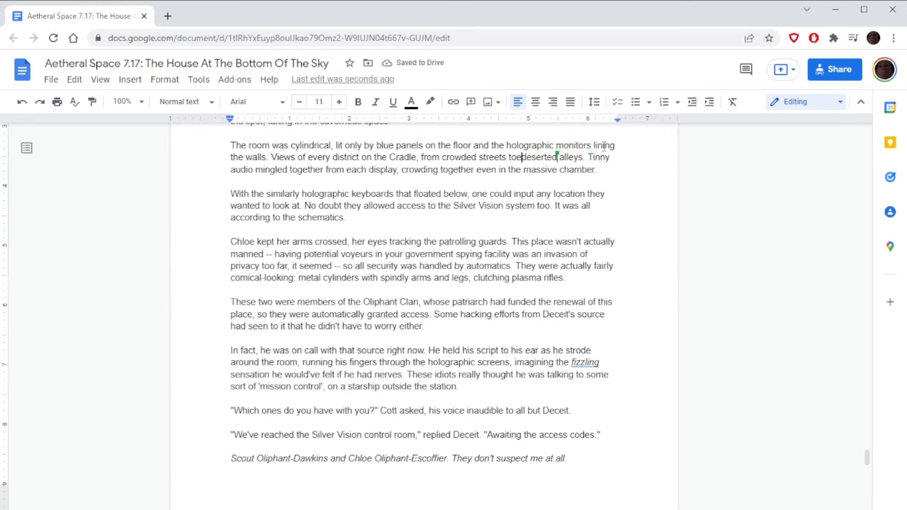
click(522, 157)
key(BackSpace)
click(475, 180)
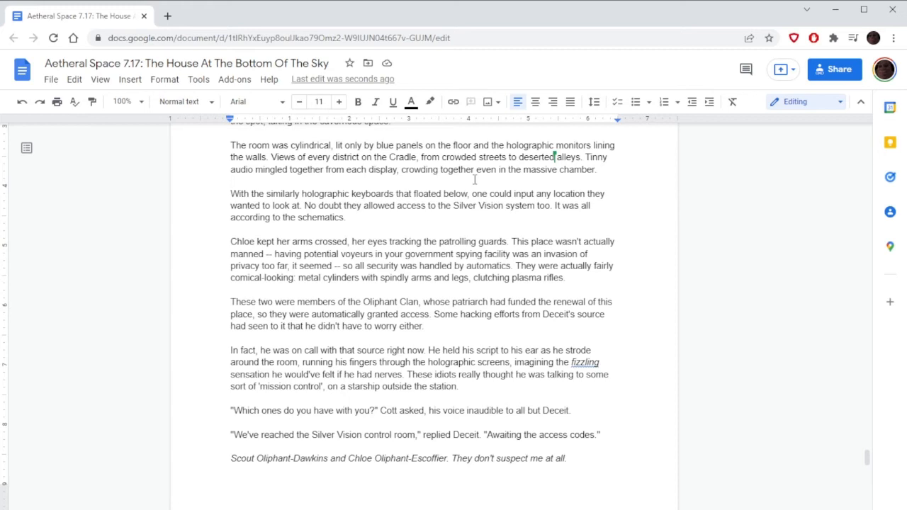
scroll(475, 180, down, 2)
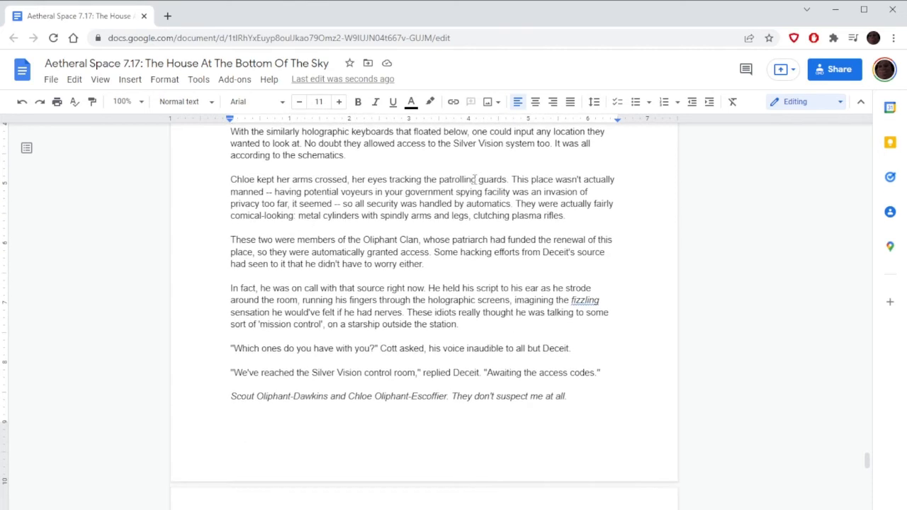
scroll(496, 205, down, 2)
scroll(507, 212, down, 1)
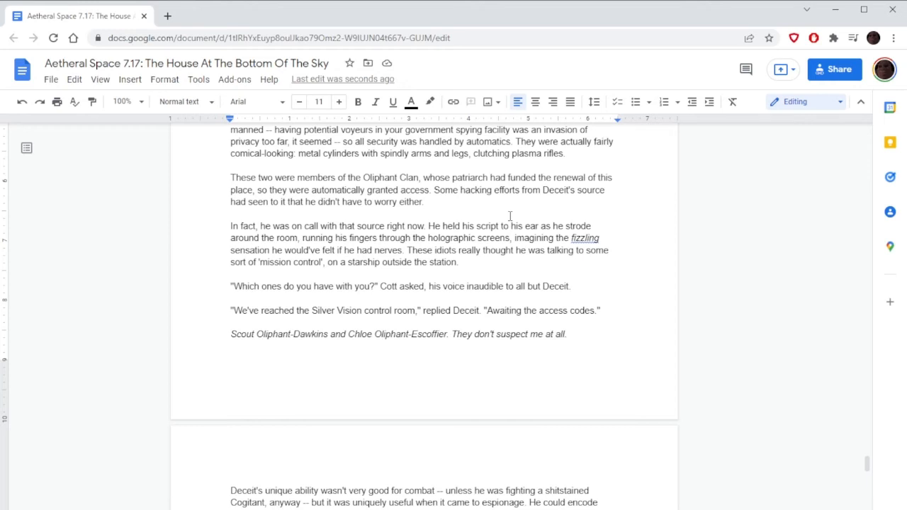
scroll(510, 217, down, 2)
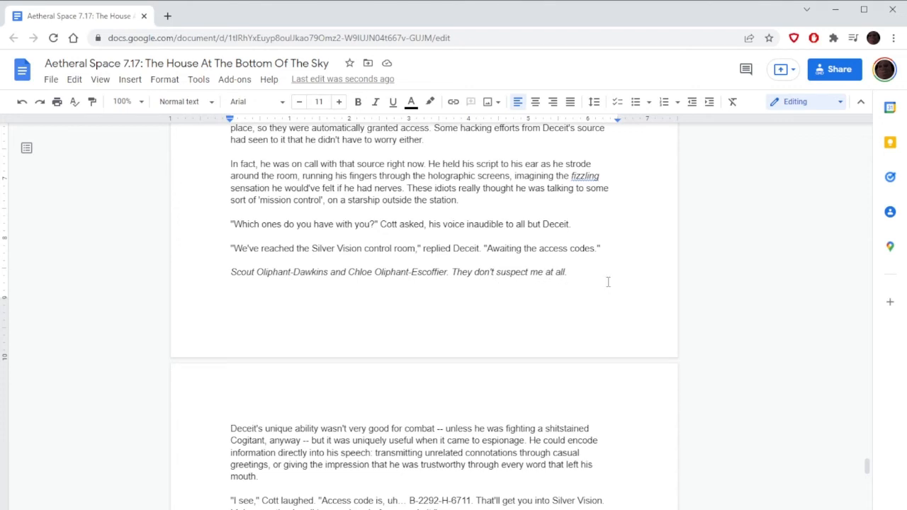
scroll(608, 282, down, 3)
scroll(608, 282, down, 2)
scroll(608, 282, down, 2)
scroll(608, 282, down, 2)
scroll(609, 283, down, 1)
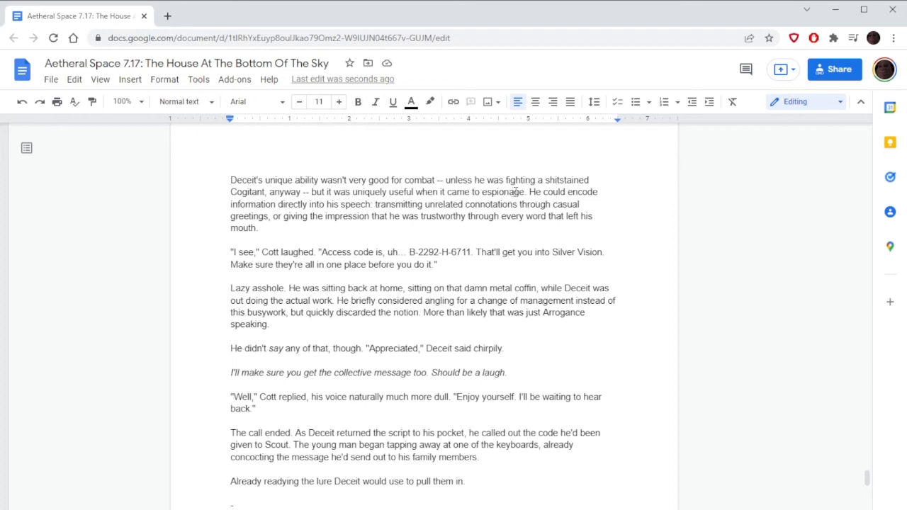
Replace 'encrypt' with 'encode' so it reads 'He could encode information'.
double_click(583, 192)
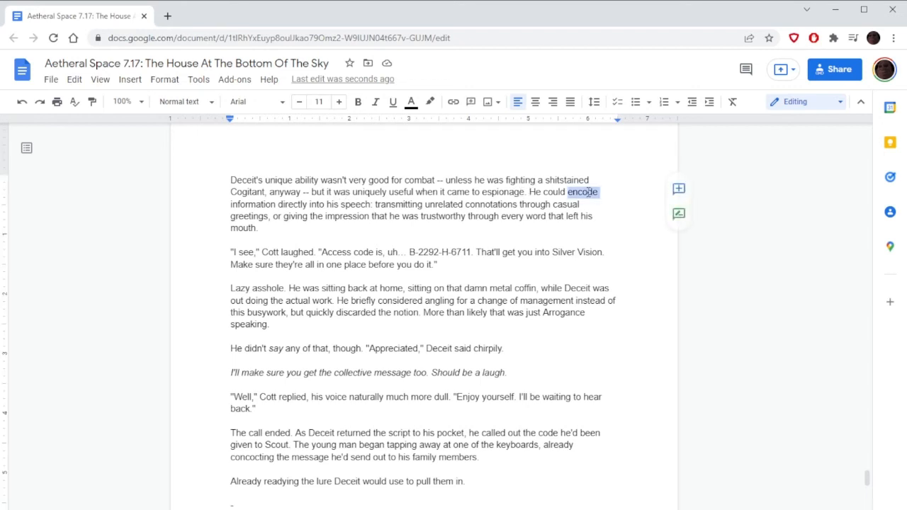
text(encrypt)
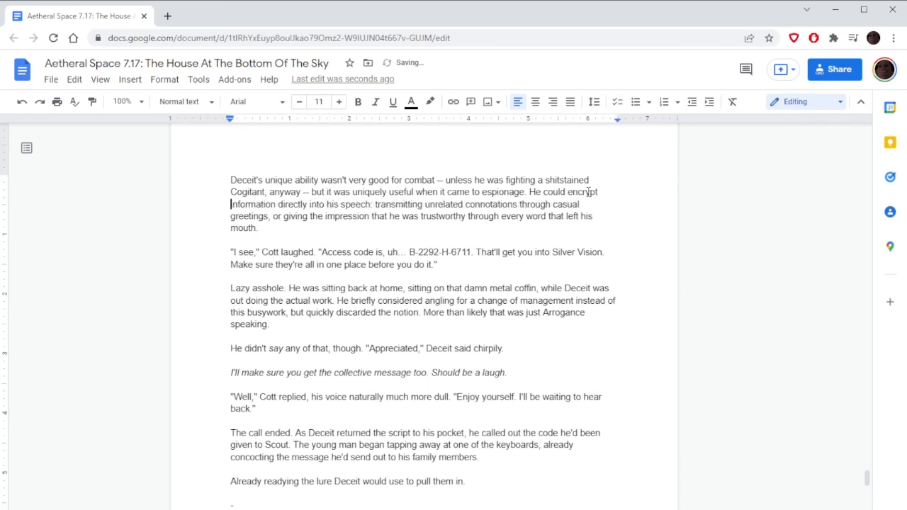
click(590, 180)
scroll(589, 180, down, 1)
scroll(589, 179, up, 1)
double_click(583, 192)
text(encode)
click(569, 226)
scroll(569, 226, down, 1)
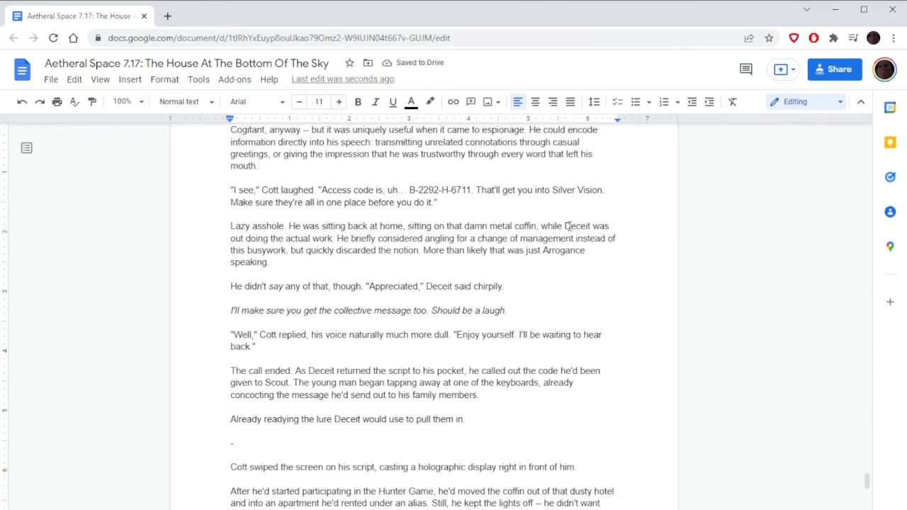
scroll(569, 227, down, 1)
scroll(569, 226, up, 1)
scroll(567, 226, down, 2)
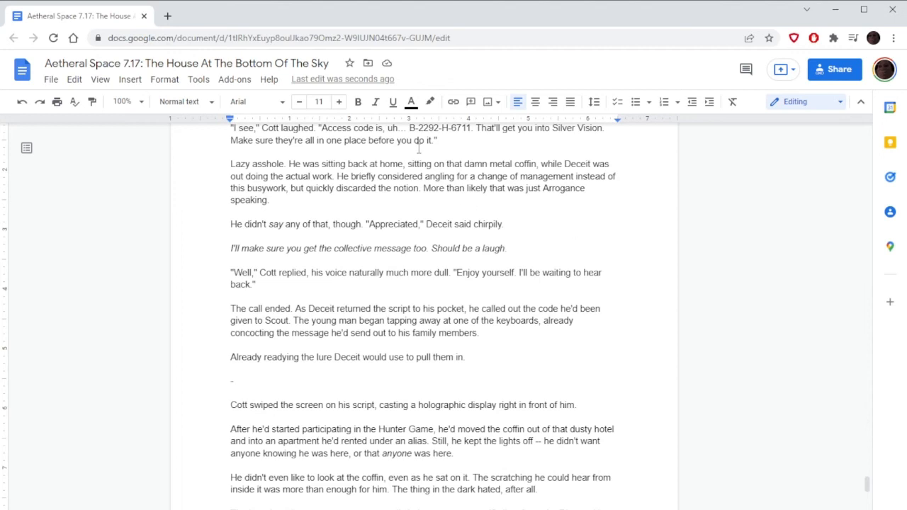
Italicise 'do it' at the end of Cott's access-code line.
drag(414, 140, 433, 140)
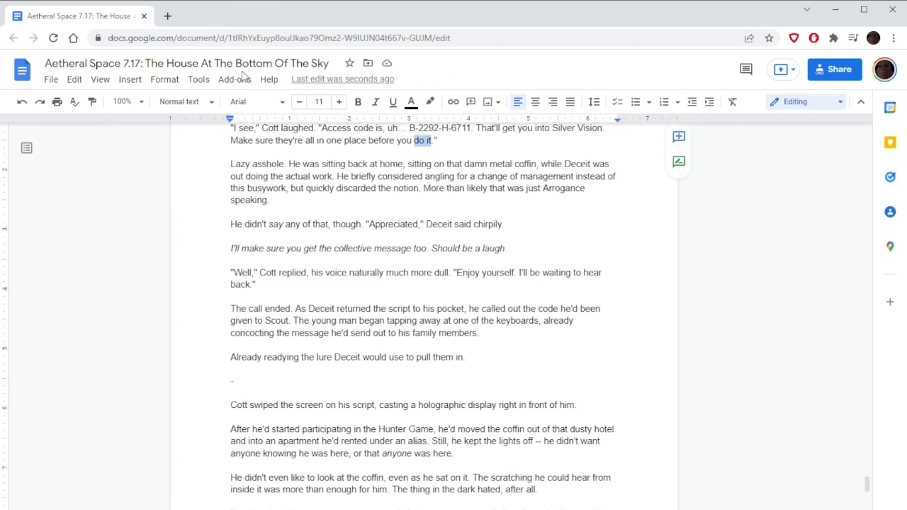
click(376, 102)
click(458, 141)
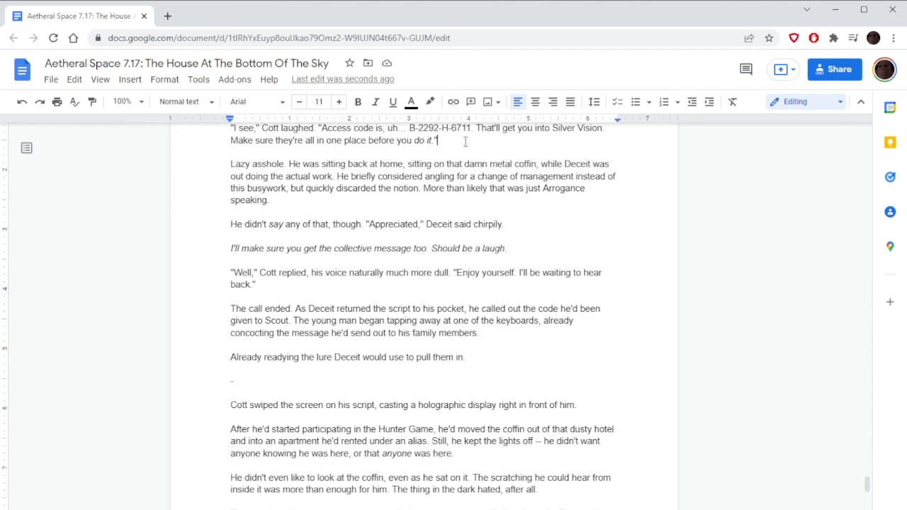
mouse_move(662, 219)
scroll(662, 219, down, 1)
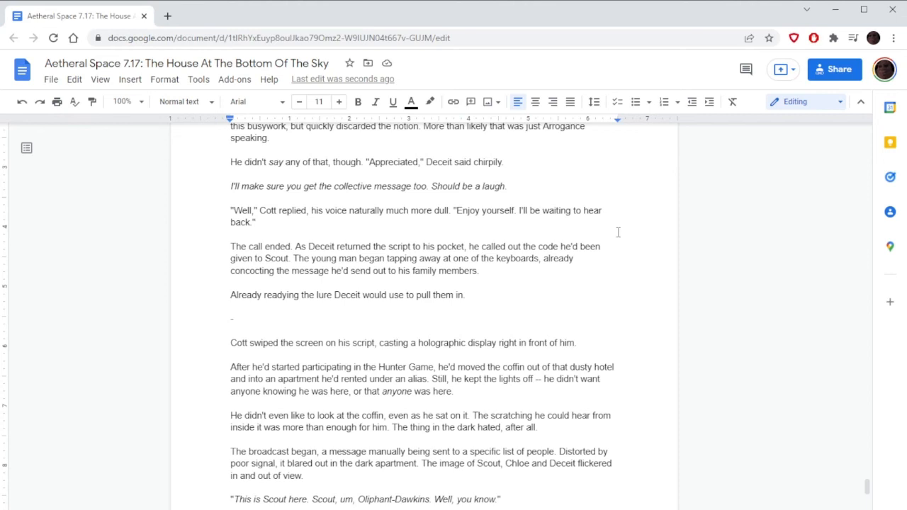
scroll(619, 232, down, 3)
scroll(618, 232, down, 3)
scroll(618, 233, down, 3)
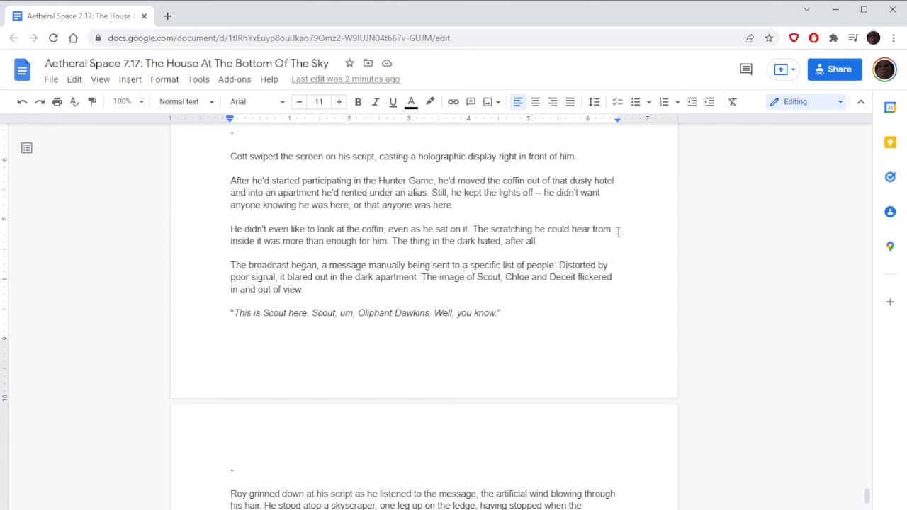
scroll(618, 232, down, 2)
scroll(618, 233, down, 2)
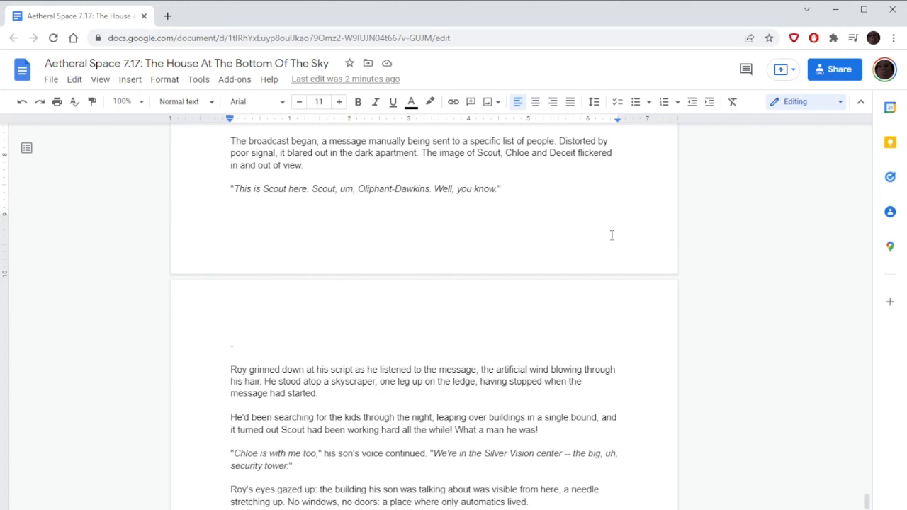
scroll(612, 235, down, 3)
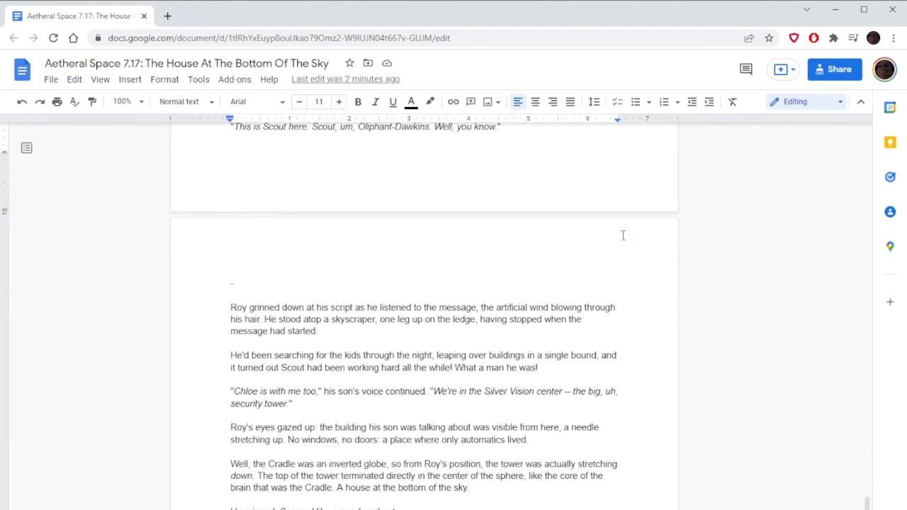
scroll(624, 226, down, 3)
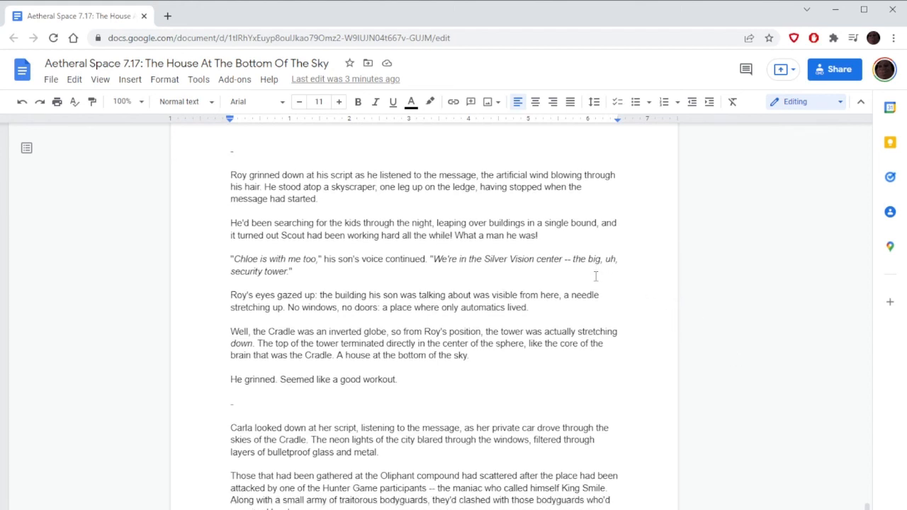
scroll(596, 277, down, 2)
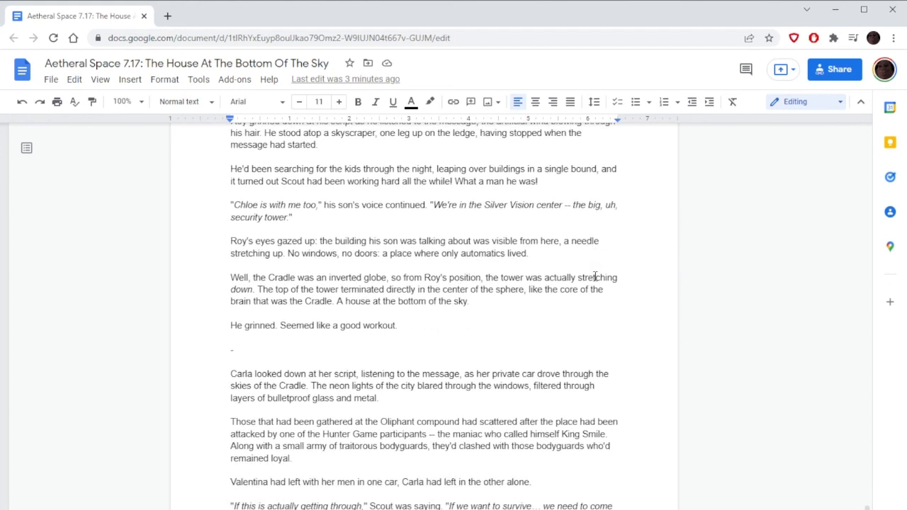
scroll(596, 276, down, 3)
scroll(595, 276, down, 2)
scroll(596, 276, down, 1)
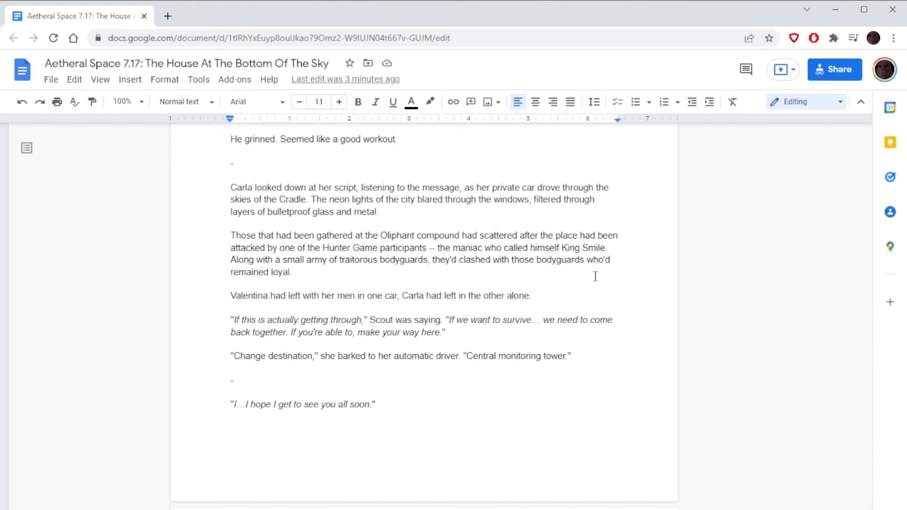
Replace 'bodyguards' with 'employees,' in the Oliphant compound paragraph.
mouse_move(637, 272)
double_click(404, 260)
text(employees)
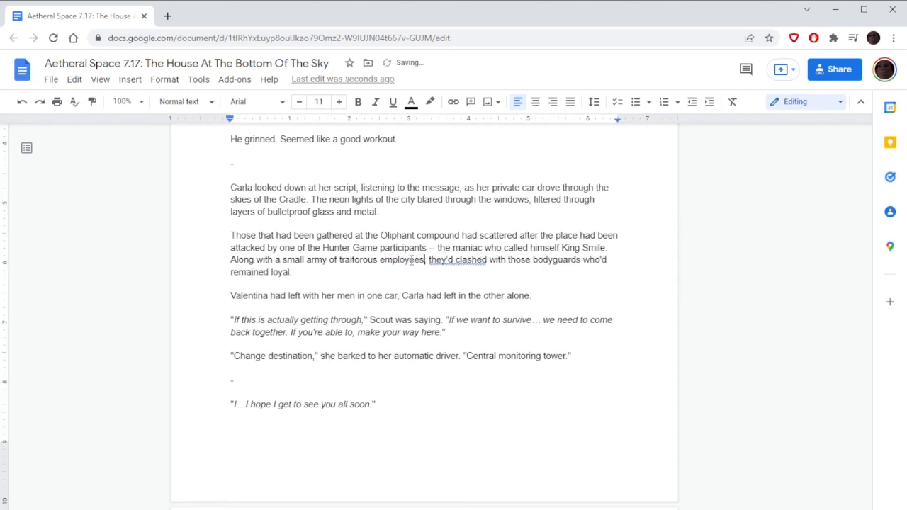
text(,)
scroll(532, 241, down, 1)
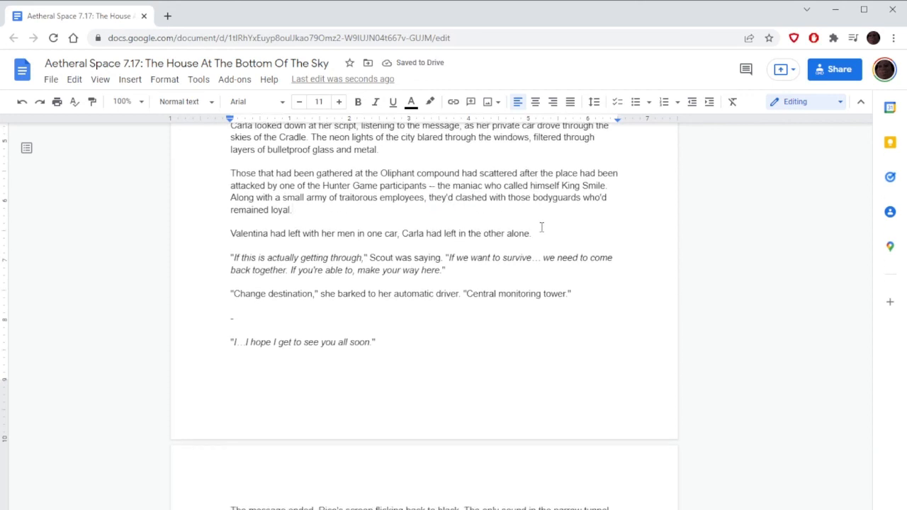
scroll(553, 224, down, 1)
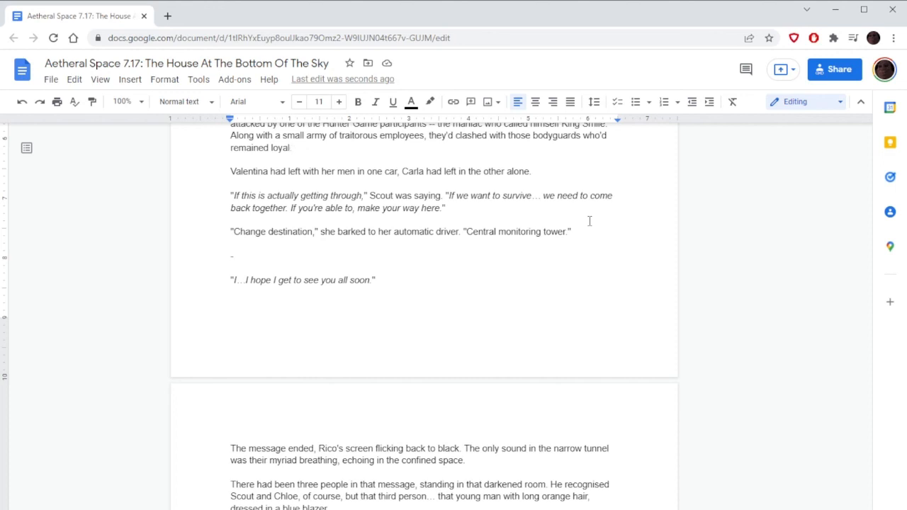
scroll(590, 222, down, 2)
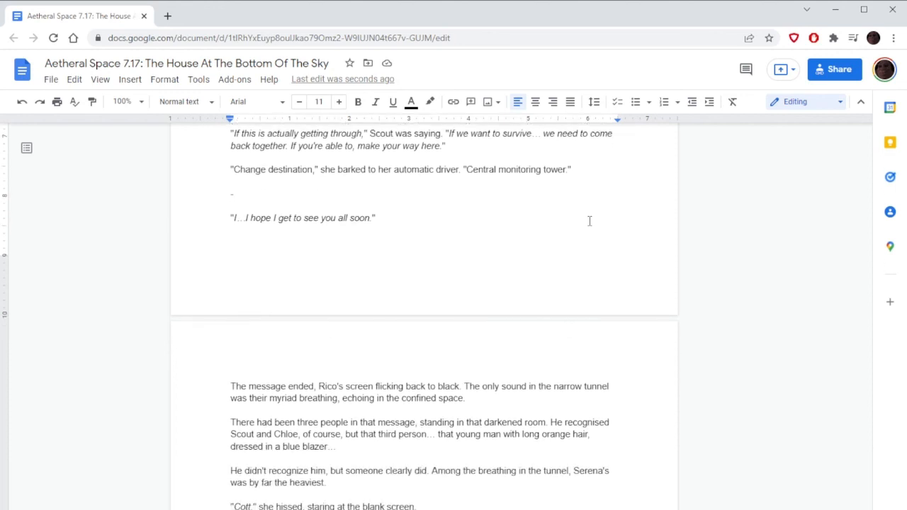
scroll(590, 222, down, 2)
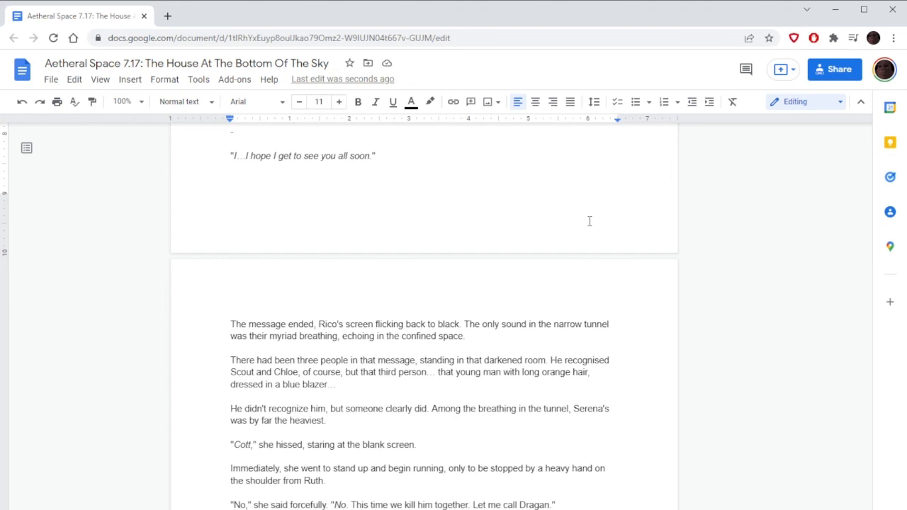
scroll(589, 221, down, 2)
scroll(610, 220, down, 1)
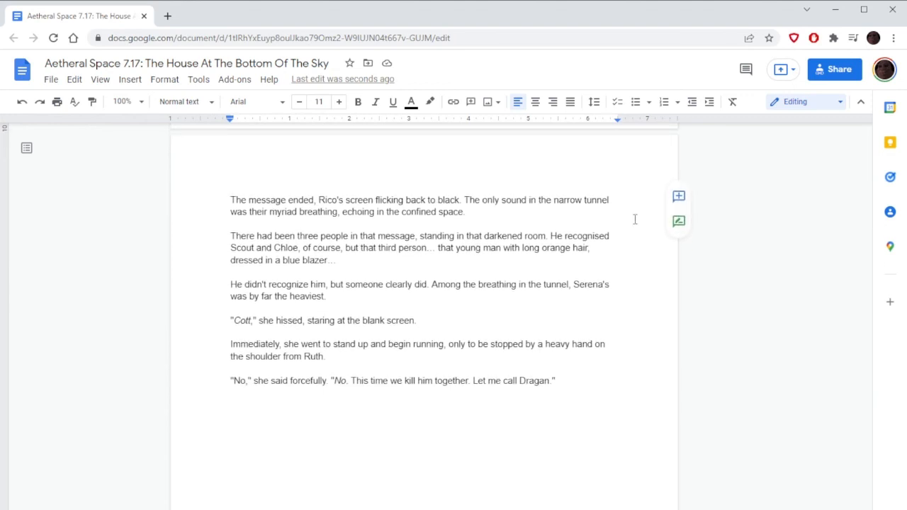